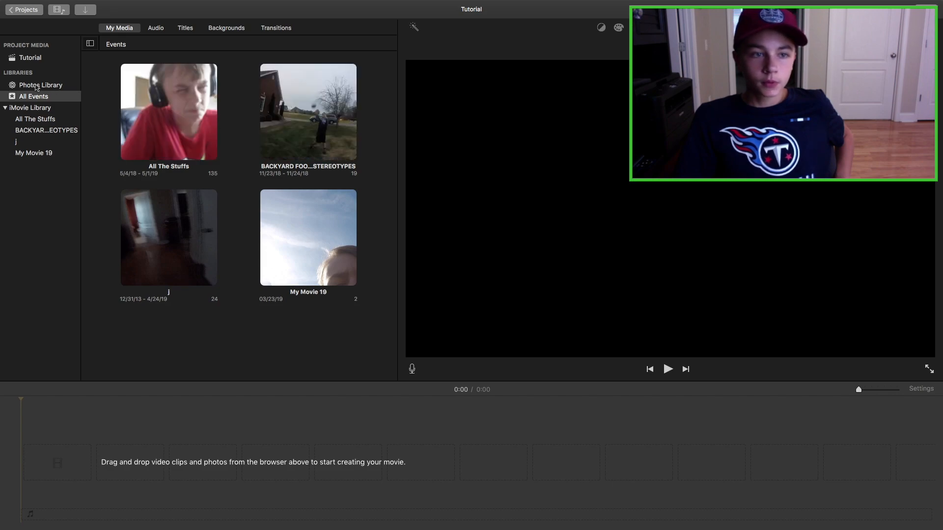
# - Open the iMovie Library and browse through the clips stored in its events
pyautogui.click(26, 108)
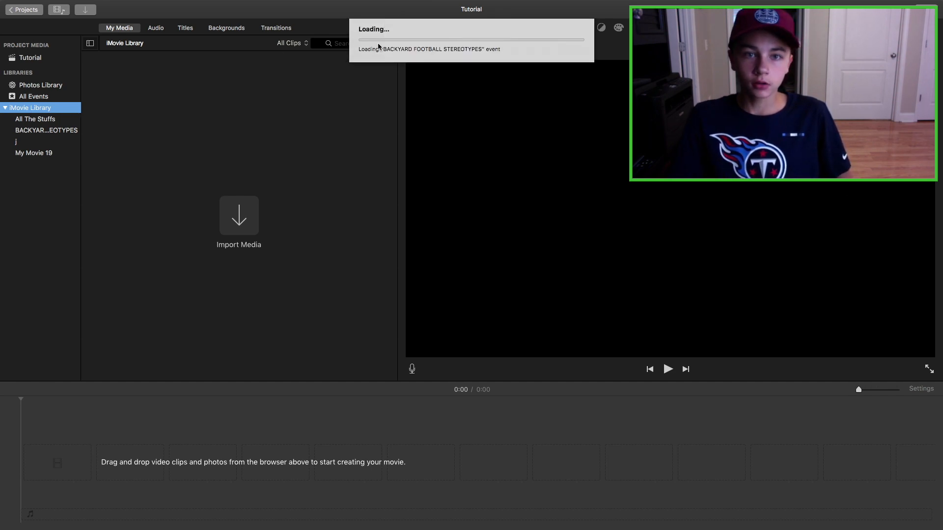
pyautogui.scroll(-5, 184, 220)
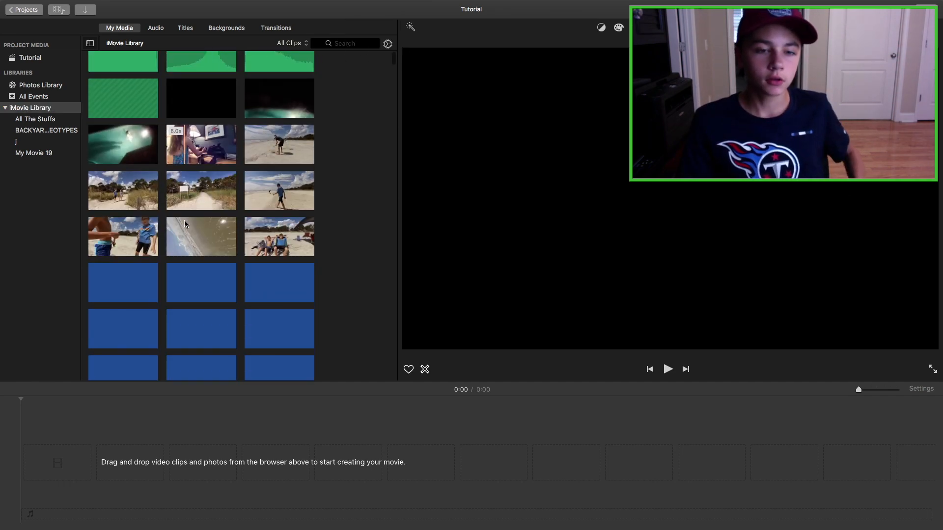
pyautogui.scroll(-6, 184, 220)
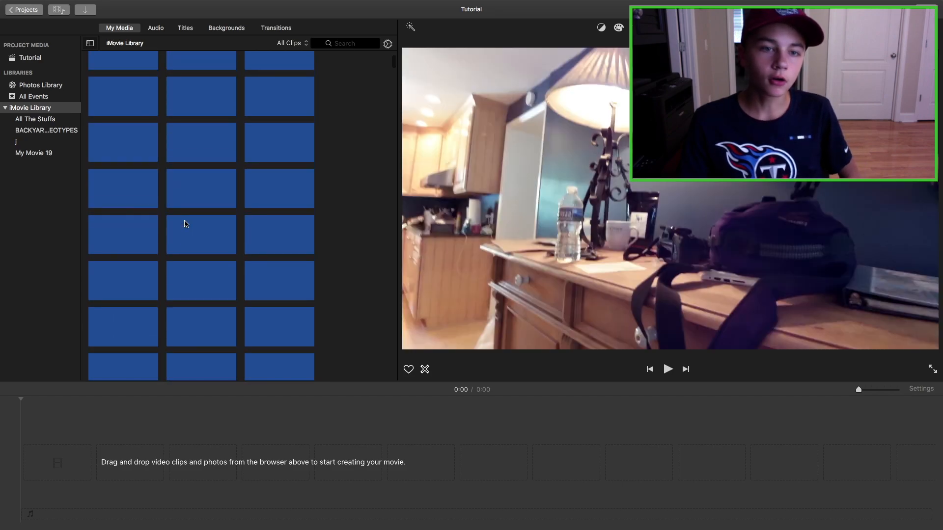
pyautogui.scroll(-8, 187, 225)
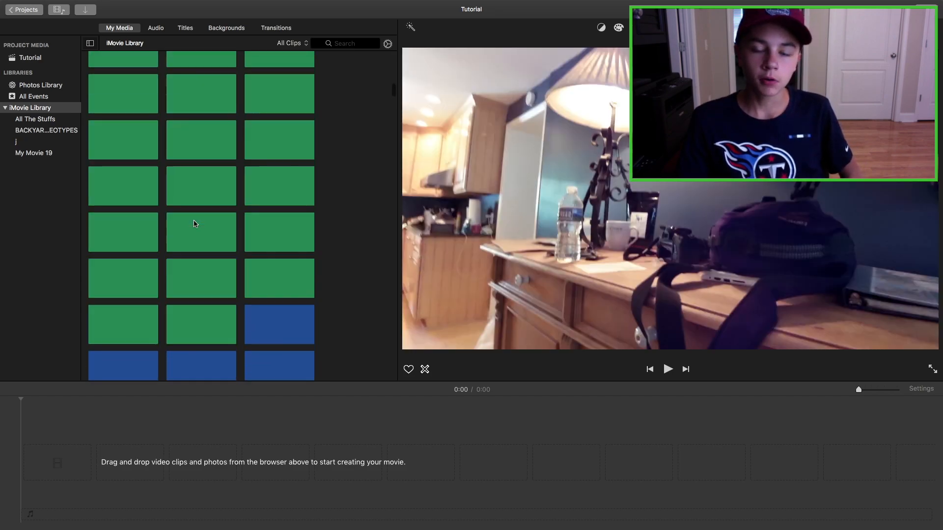
pyautogui.scroll(-10, 196, 224)
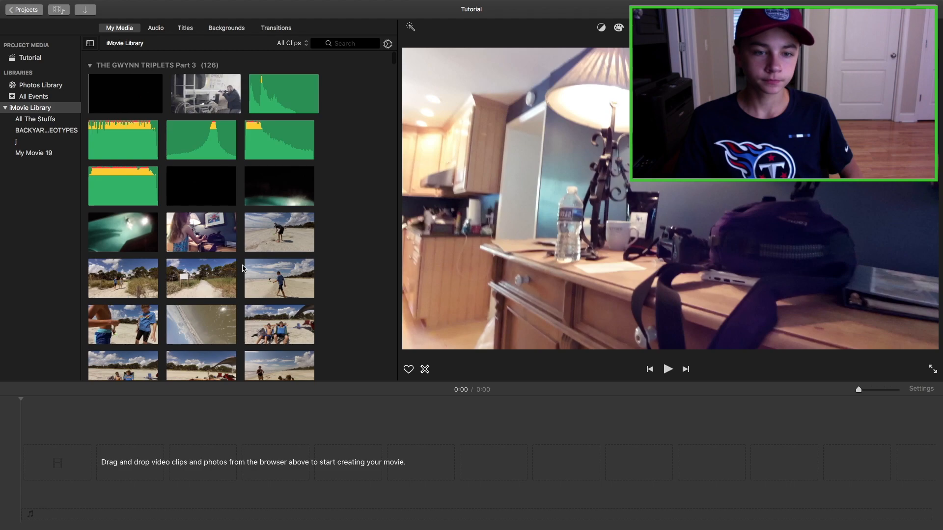
pyautogui.scroll(-10, 244, 269)
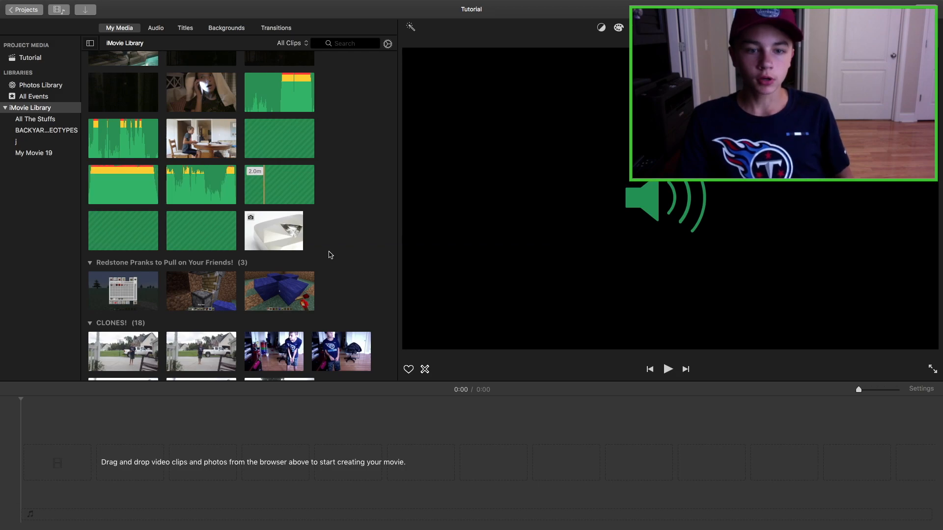
pyautogui.scroll(-15, 336, 329)
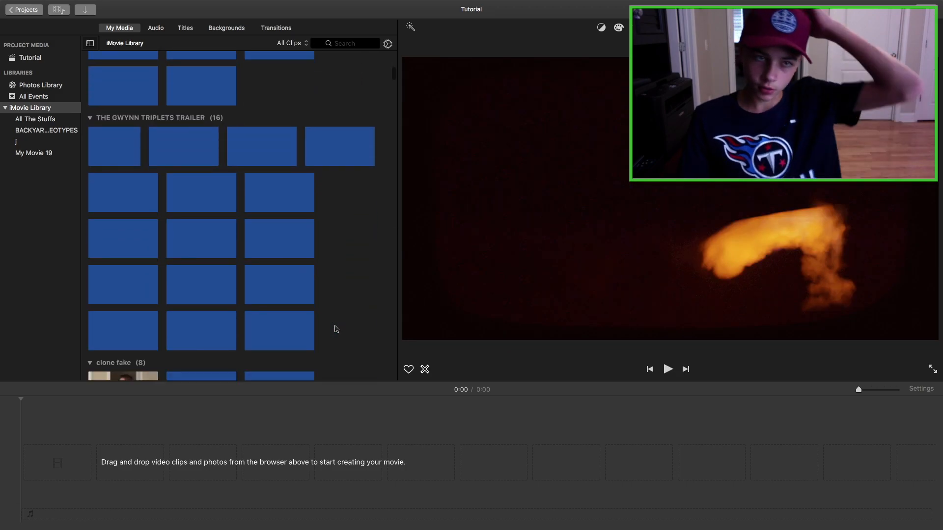
# - Switch to Finder, search for "leap of faith", and add Leap of Faith.MP4 to the timeline of the Tutorial project in iMovie
pyautogui.moveTo(266, 529)
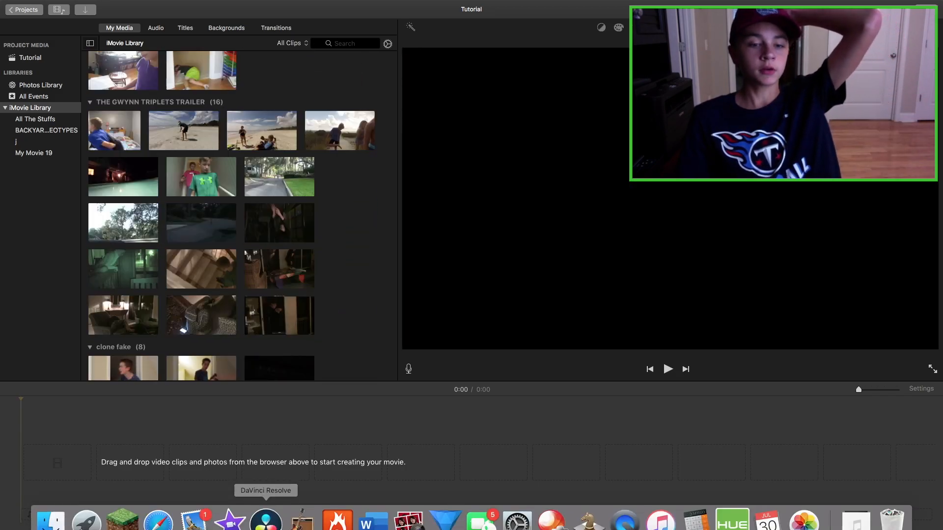
pyautogui.click(52, 517)
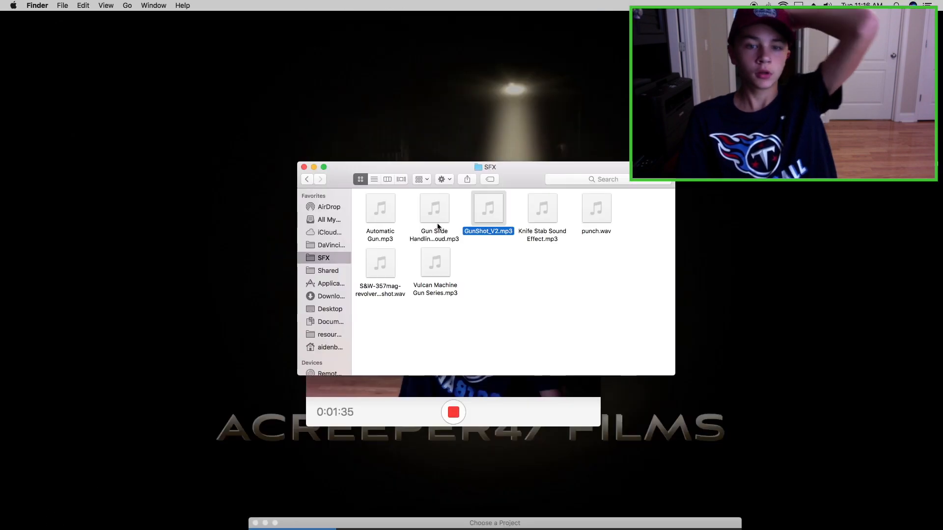
pyautogui.moveTo(440, 172); pyautogui.dragTo(433, 203)
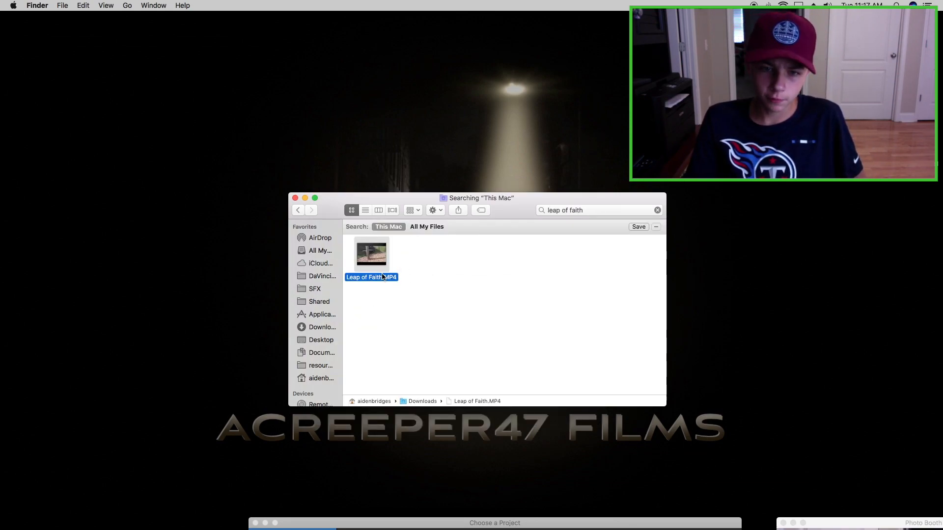
pyautogui.moveTo(360, 277); pyautogui.dragTo(240, 525)
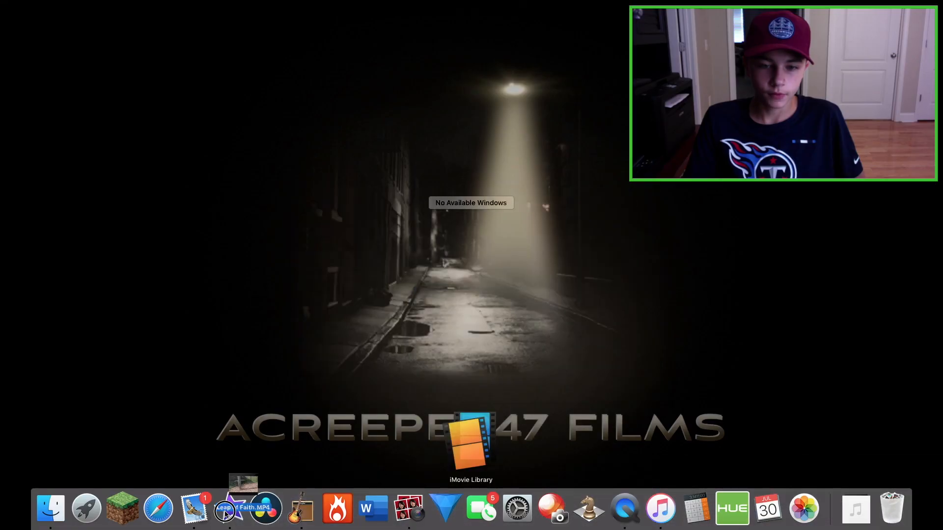
pyautogui.moveTo(435, 445); pyautogui.dragTo(311, 456)
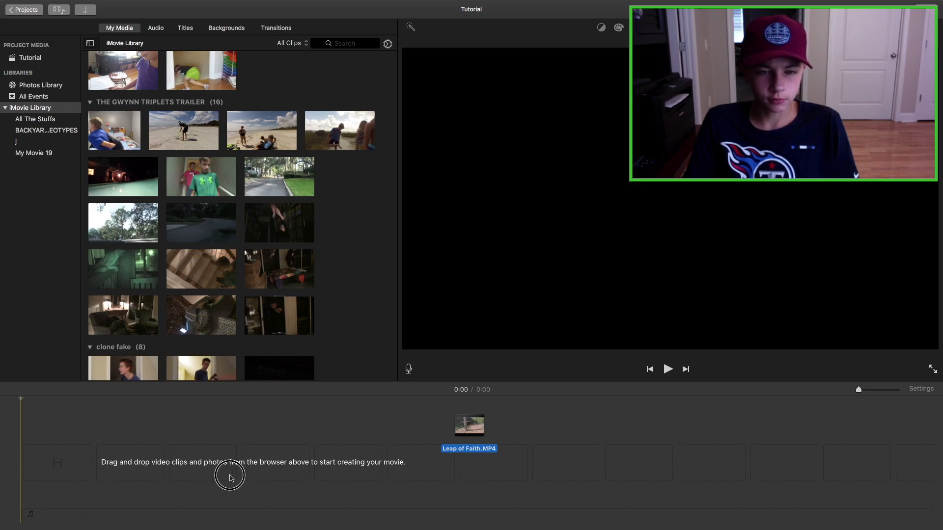
pyautogui.moveTo(229, 478); pyautogui.dragTo(158, 475)
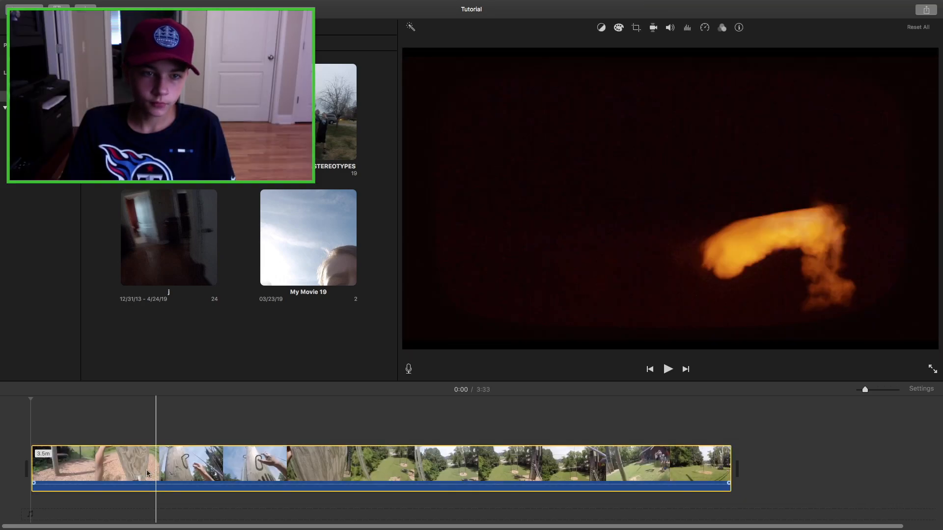
# - Examine the Leap of Faith clip at different timeline zoom levels and play its first few seconds
pyautogui.click(56, 435)
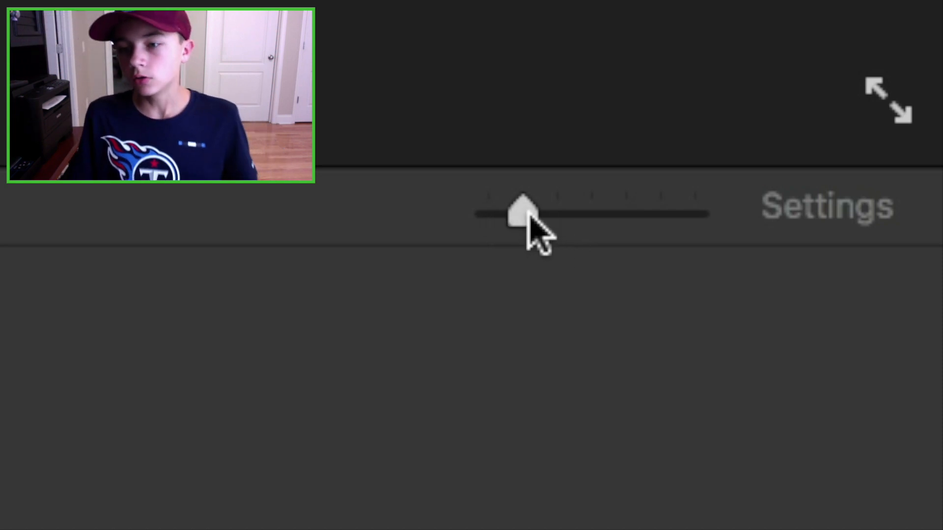
pyautogui.moveTo(528, 213); pyautogui.dragTo(421, 224)
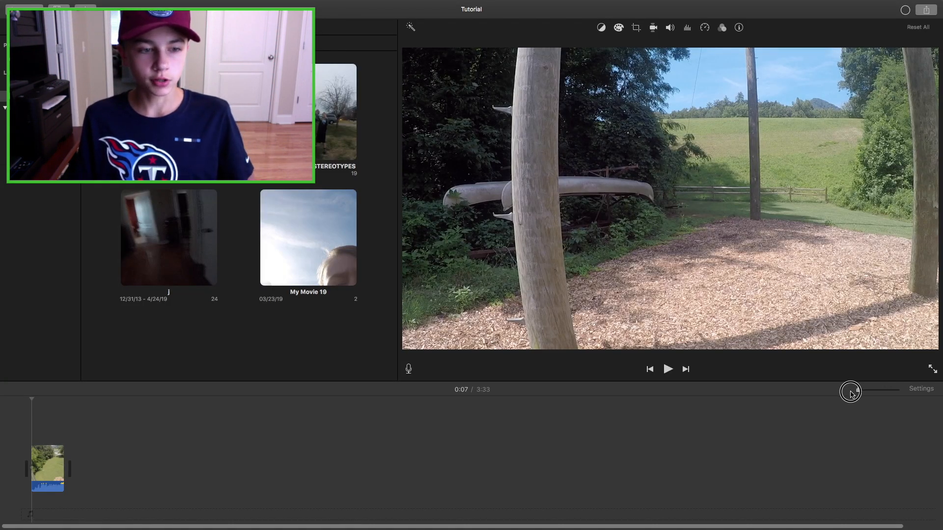
pyautogui.moveTo(860, 394); pyautogui.dragTo(930, 396)
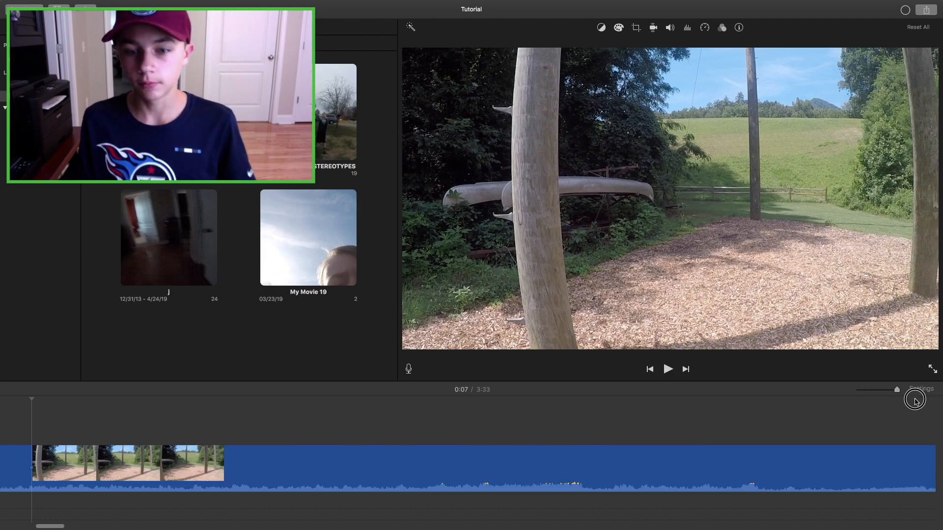
pyautogui.moveTo(903, 400); pyautogui.dragTo(883, 390)
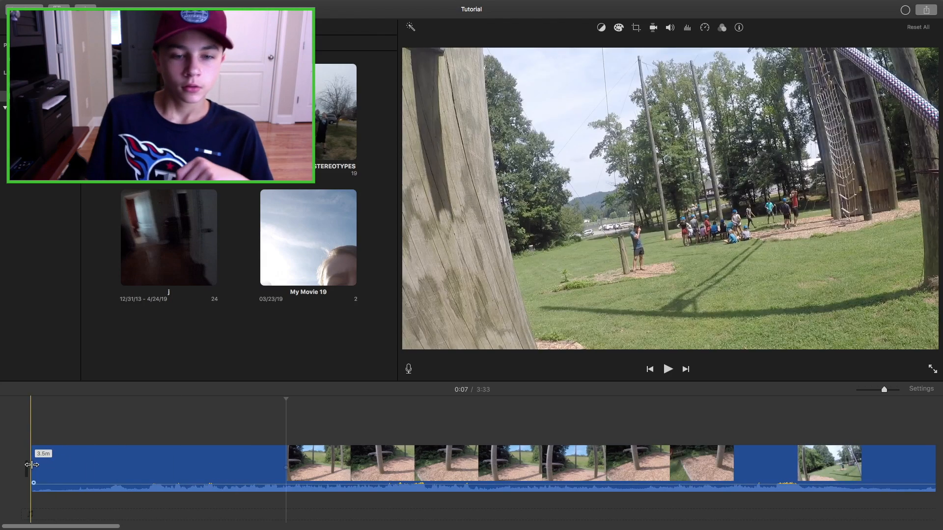
pyautogui.press('space')
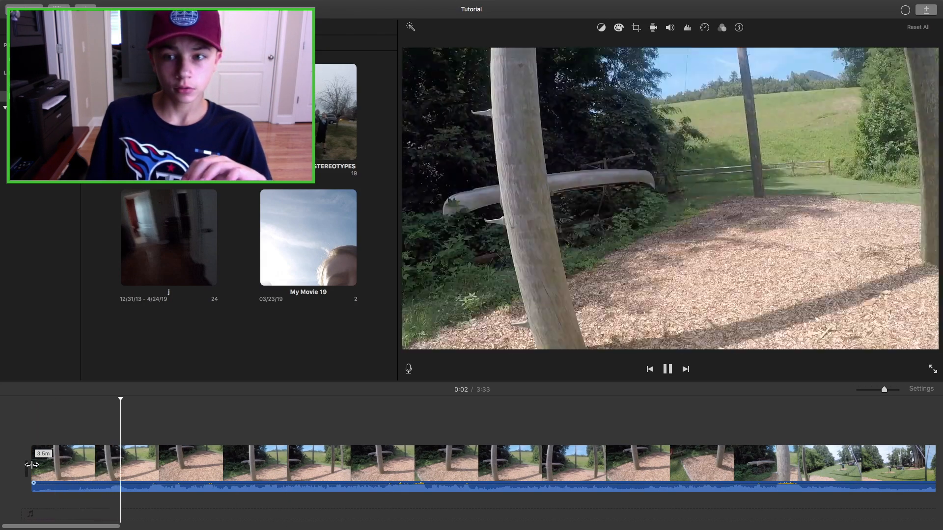
pyautogui.press('space')
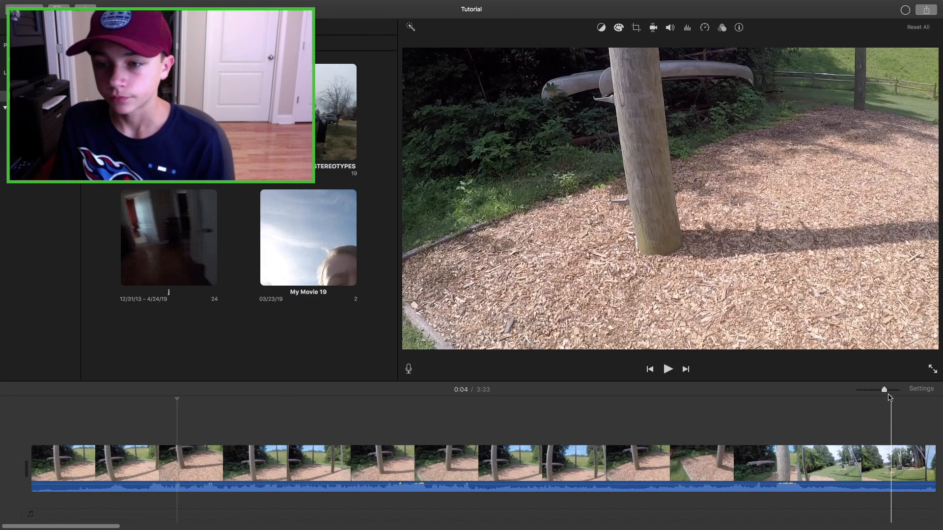
pyautogui.moveTo(884, 390); pyautogui.dragTo(867, 391)
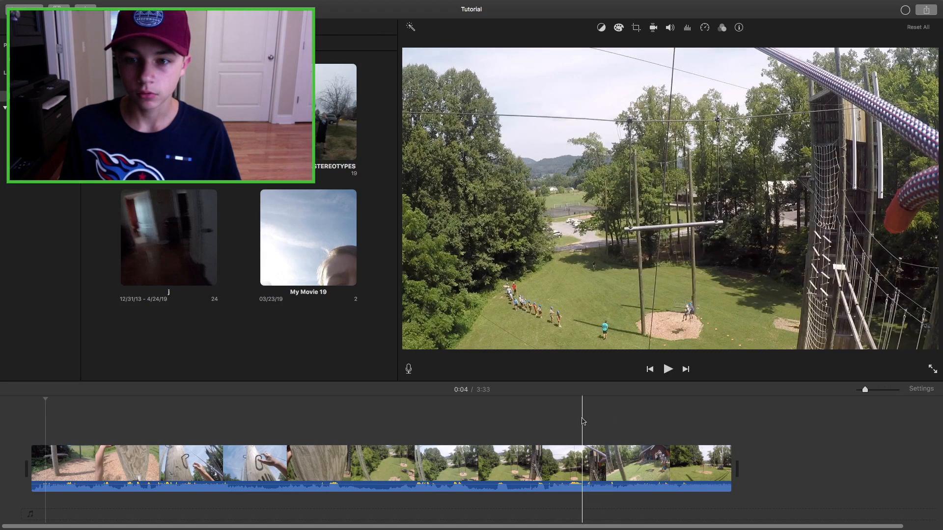
# - Trim the start of the Leap of Faith clip so that 45.8 seconds remain, and play the result
pyautogui.click(582, 420)
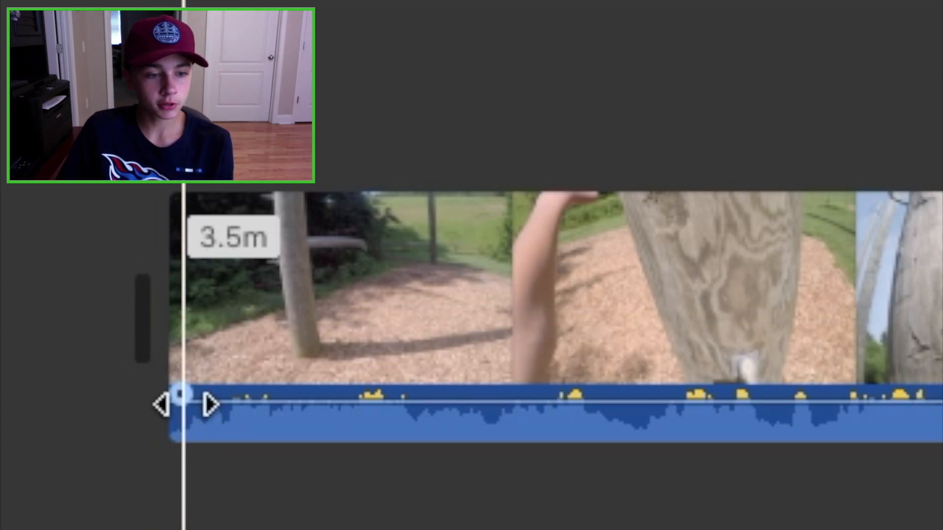
pyautogui.moveTo(181, 395); pyautogui.dragTo(158, 528)
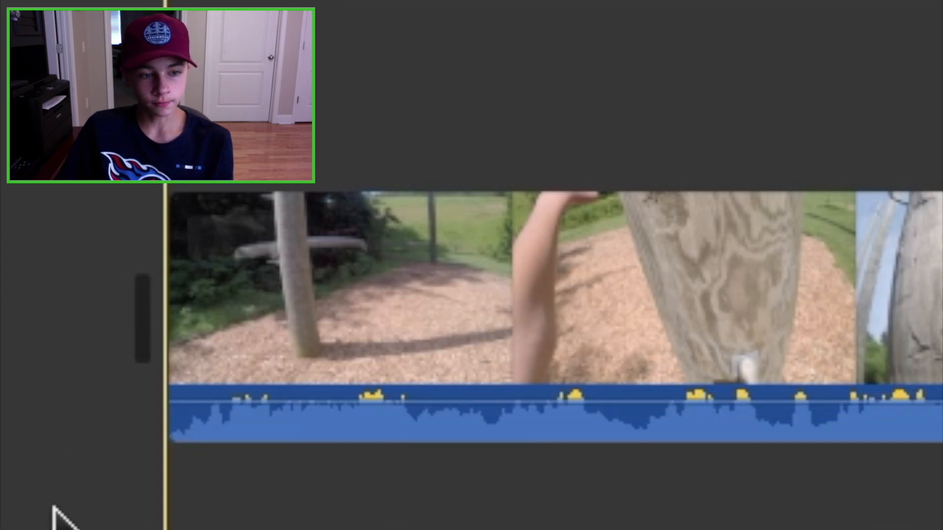
pyautogui.moveTo(177, 279); pyautogui.dragTo(582, 480)
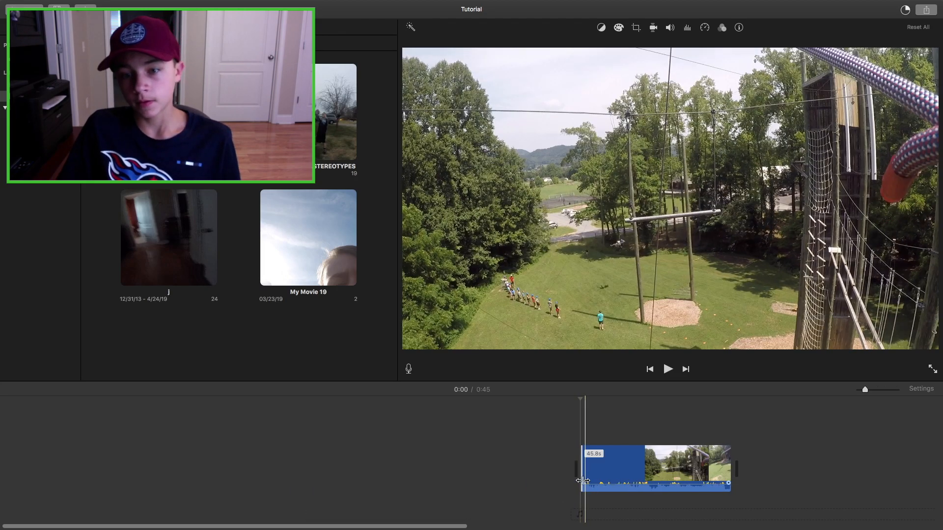
pyautogui.press('space')
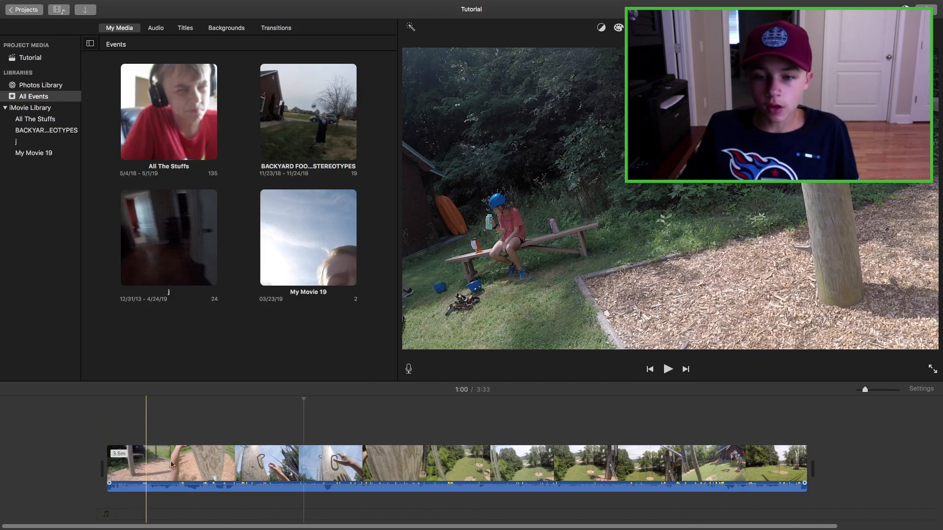
# - Split the Leap of Faith clip at 2:49
pyautogui.click(666, 416)
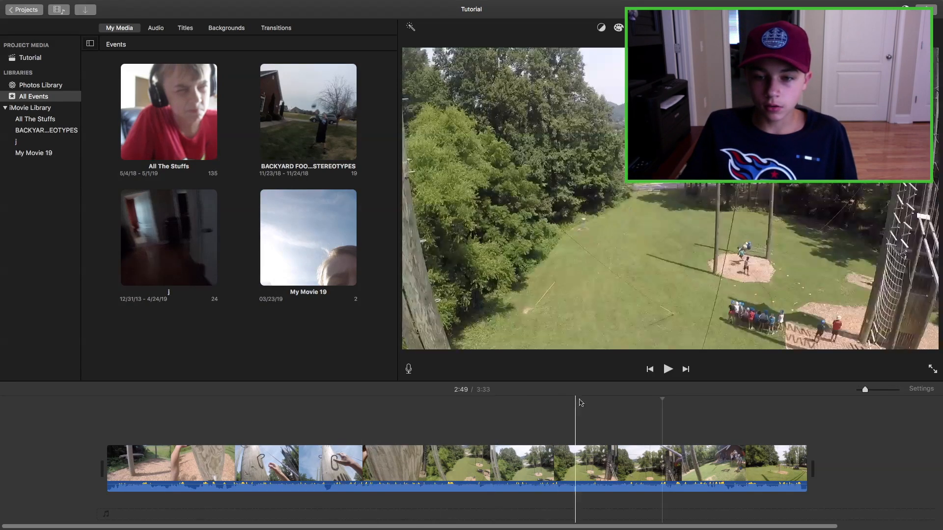
pyautogui.click(665, 415)
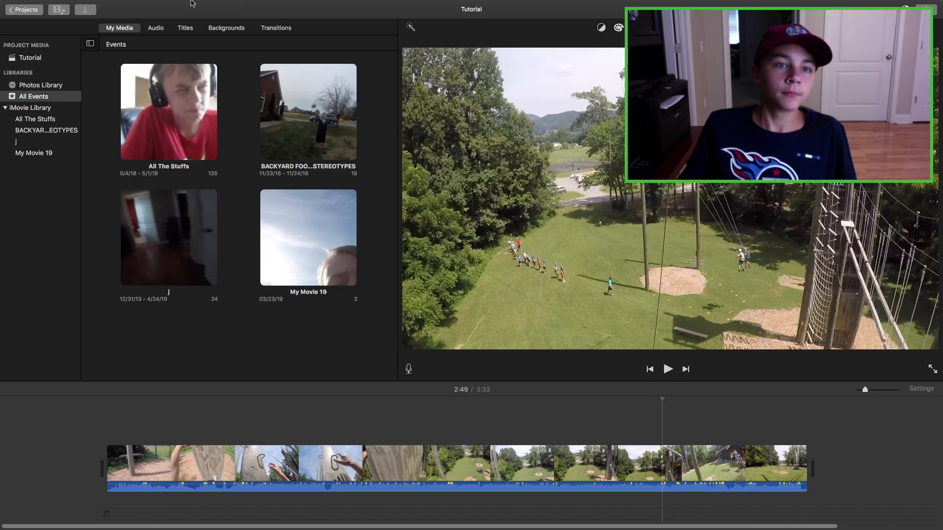
pyautogui.moveTo(191, 1)
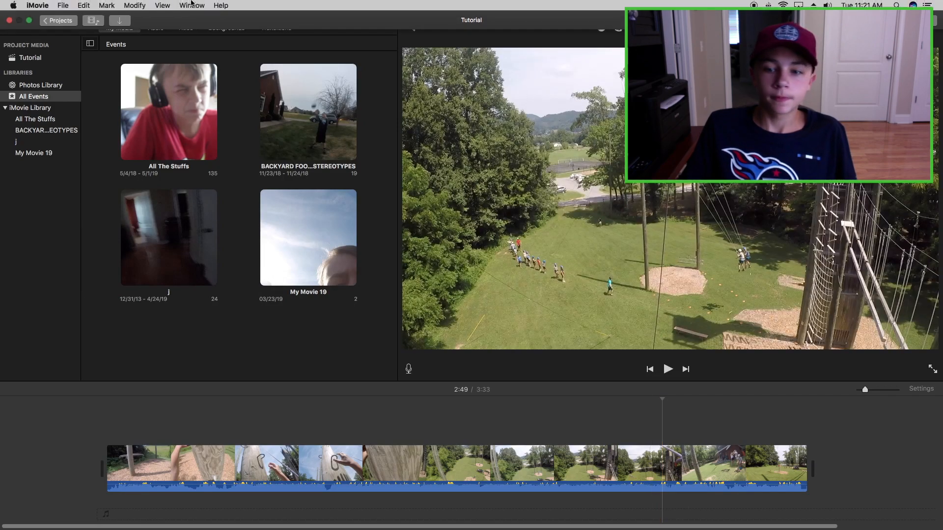
pyautogui.click(134, 5)
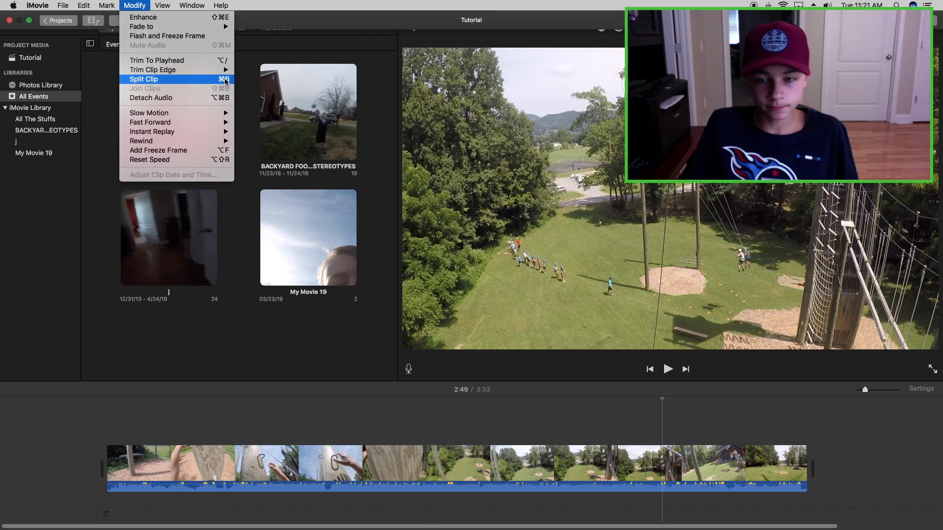
pyautogui.click(661, 427)
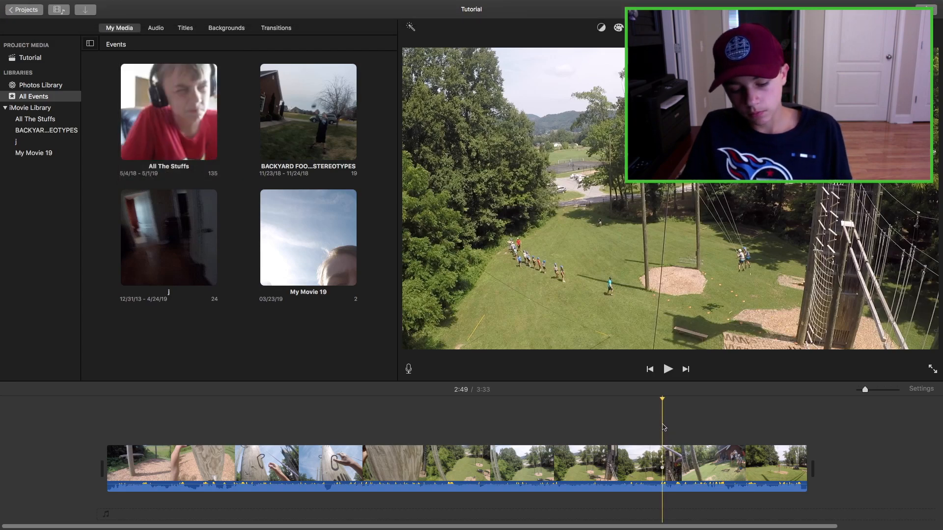
pyautogui.press('super+b')
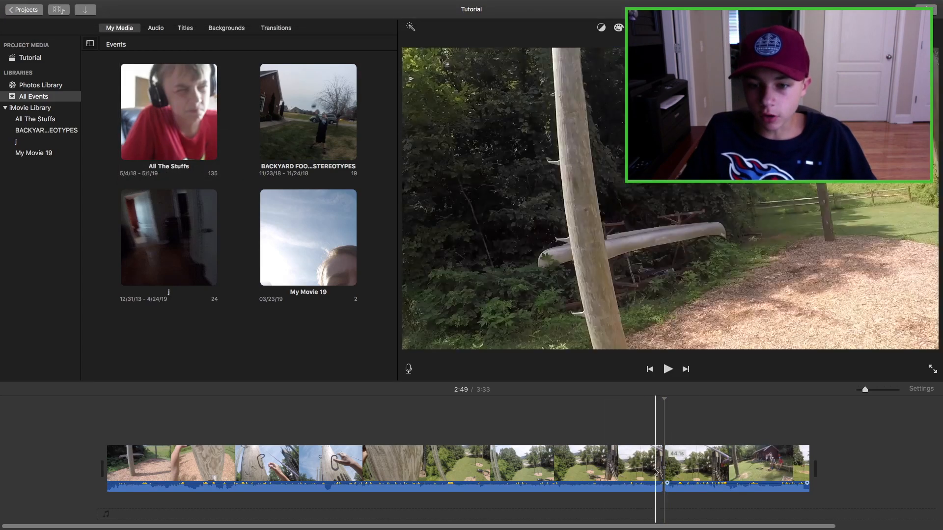
# - Delete the part of the Leap of Faith clip before the split
pyautogui.click(618, 442)
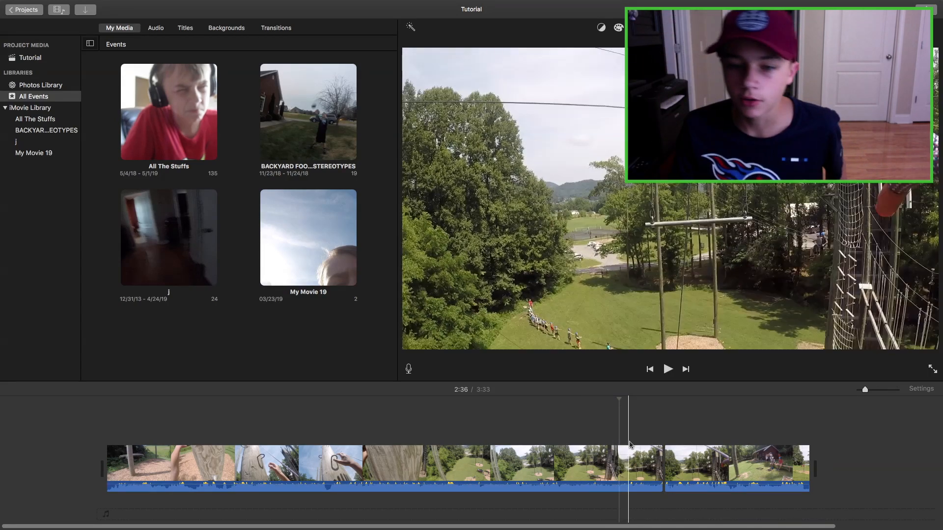
pyautogui.click(618, 457)
pyautogui.press('Delete')
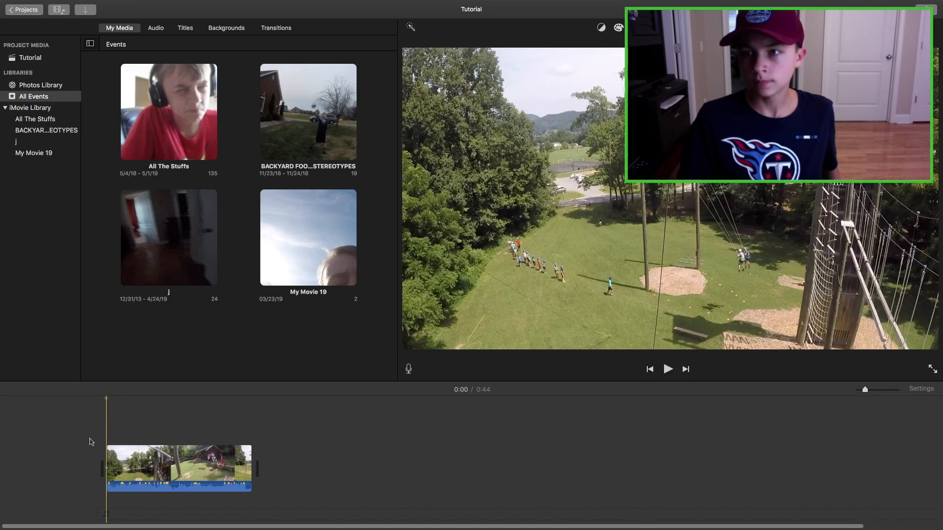
# - Play the first two seconds of the remaining clip to check its new start
pyautogui.press('space')
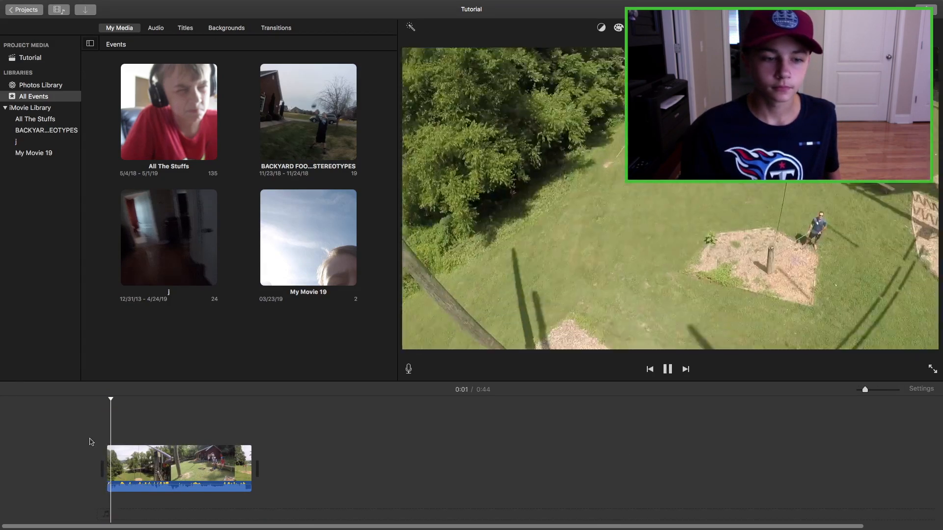
pyautogui.press('space')
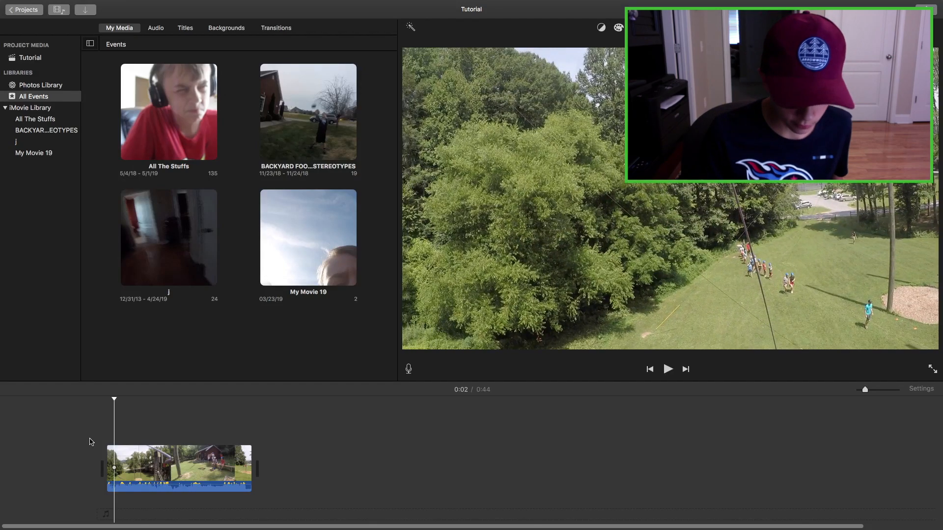
pyautogui.press('space')
pyautogui.press('space')
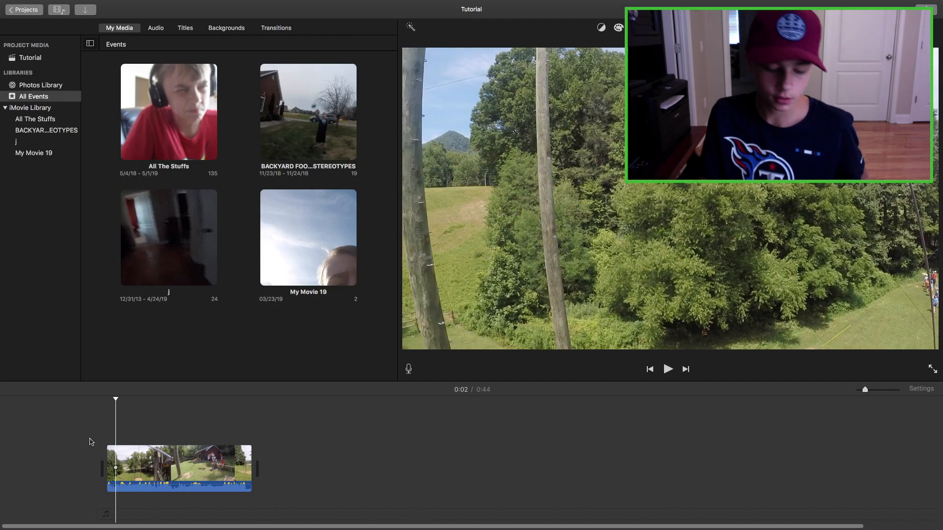
# - Split the Leap of Faith clip at 0:02, delete the part after the split, and play the remaining piece
pyautogui.press('super+b')
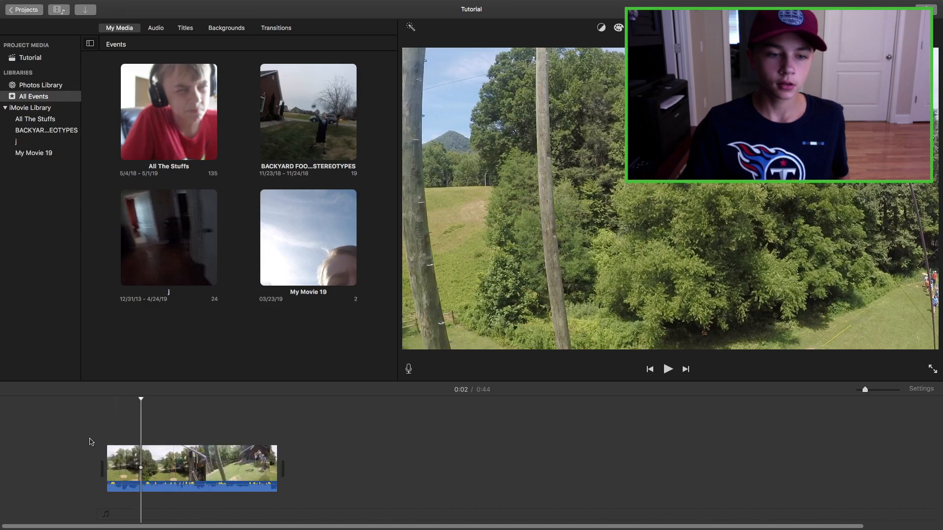
pyautogui.click(183, 458)
pyautogui.press('Delete')
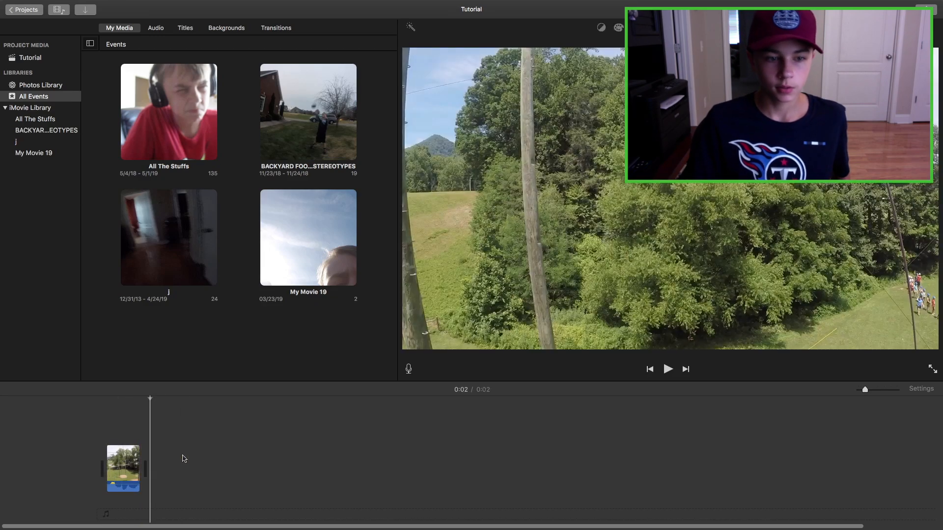
pyautogui.press('space')
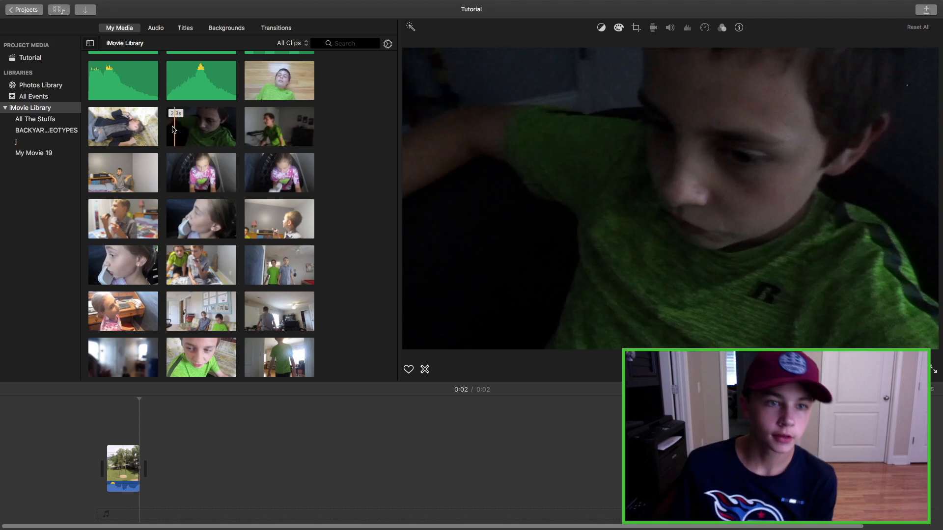
# - Add the 2.4-second library clip of the boy in green lying on the floor after the first clip, and play the sequence
pyautogui.scroll(2, 281, 121)
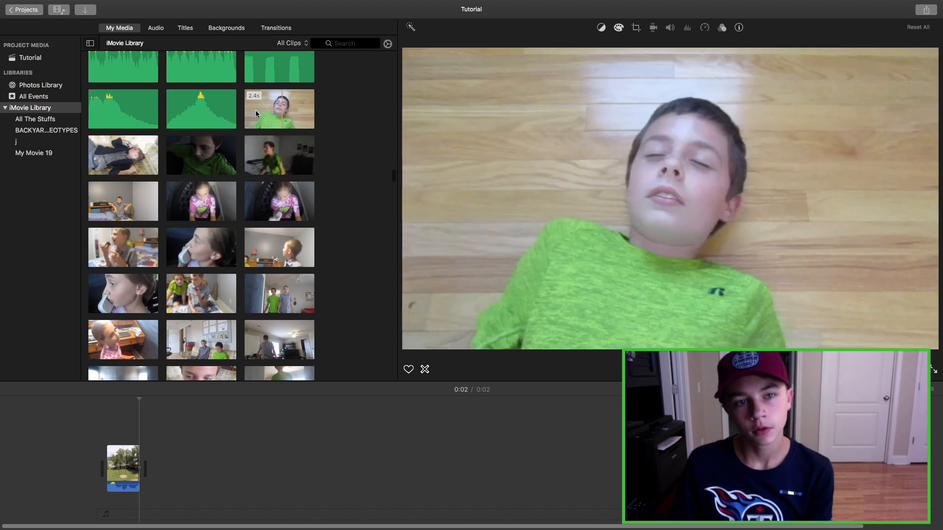
pyautogui.click(270, 111)
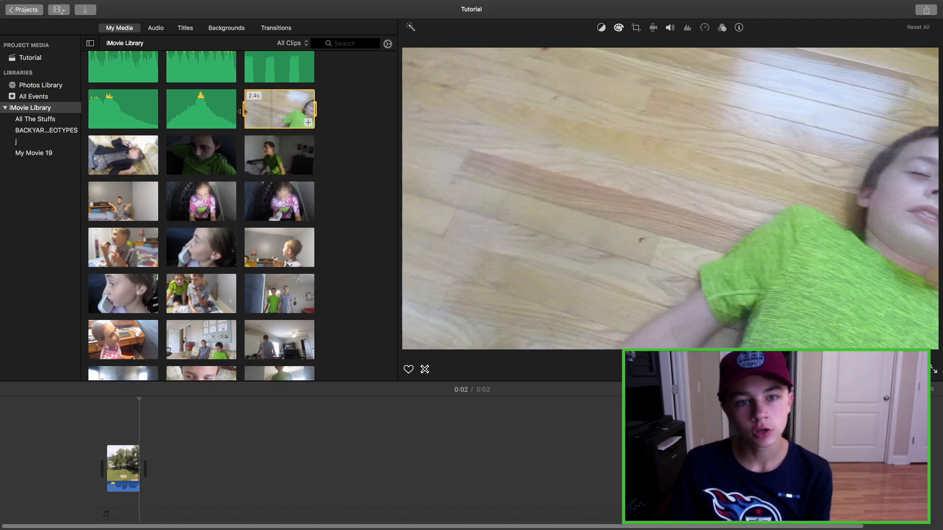
pyautogui.moveTo(265, 113); pyautogui.dragTo(259, 132)
pyautogui.moveTo(224, 388); pyautogui.dragTo(187, 470)
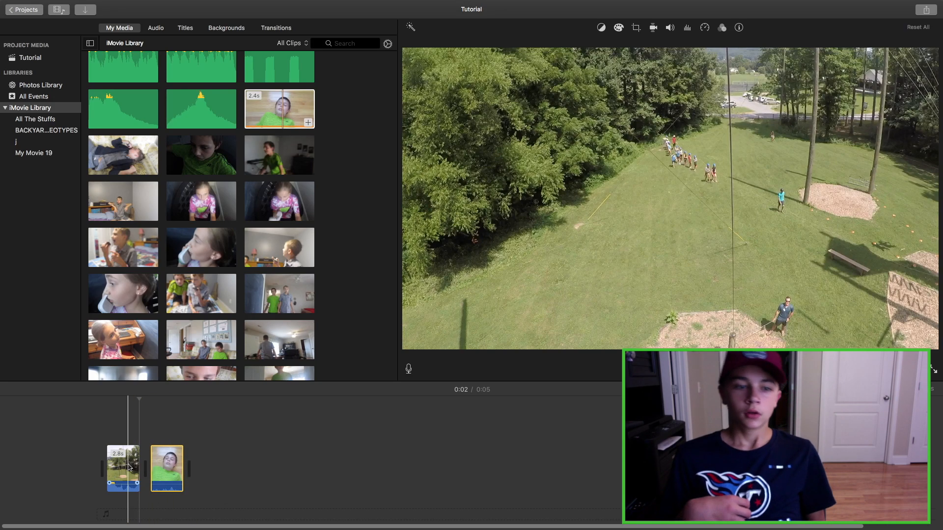
pyautogui.press('space')
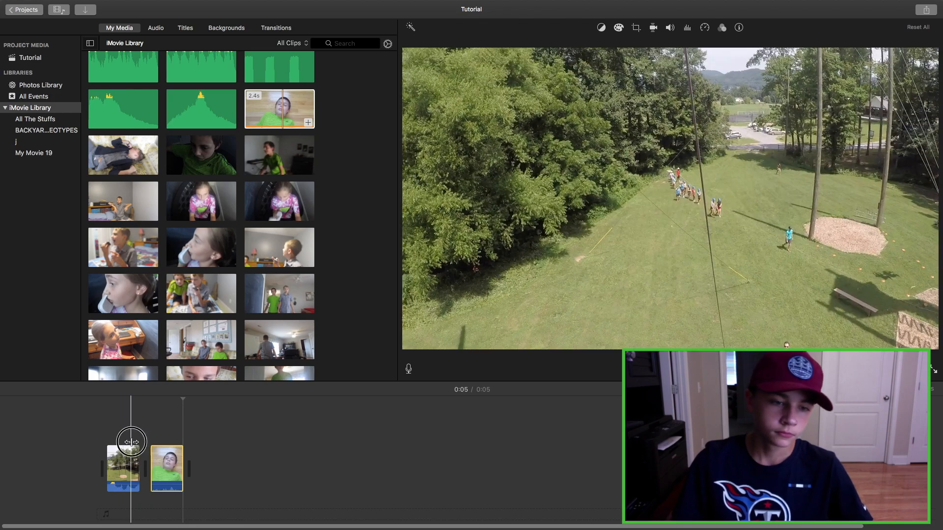
# - Append four more library clips to the timeline: the girl on the phone, the children at the table, the two boys standing, and the classroom-like group scene
pyautogui.moveTo(193, 245); pyautogui.dragTo(230, 464)
pyautogui.moveTo(299, 377); pyautogui.dragTo(312, 449)
pyautogui.scroll(-1, 279, 295)
pyautogui.moveTo(280, 277); pyautogui.dragTo(446, 441)
pyautogui.moveTo(231, 315); pyautogui.dragTo(502, 446)
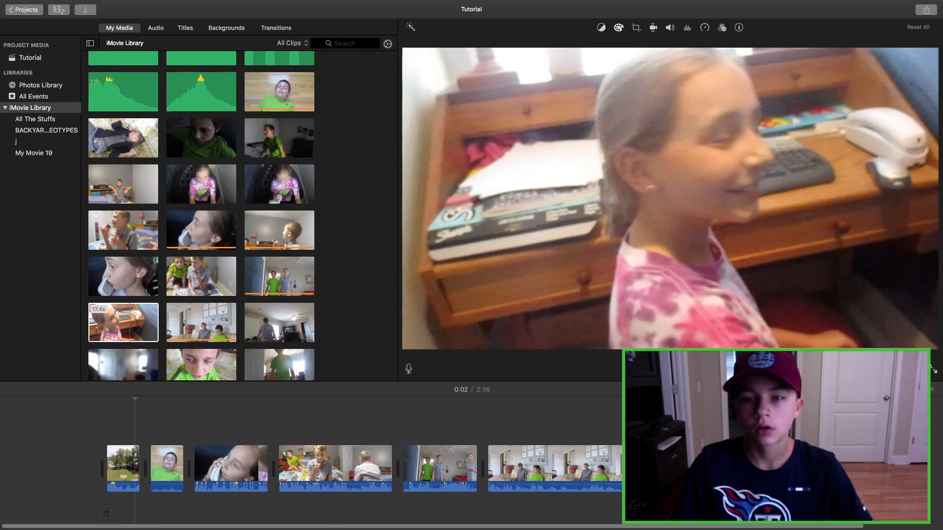
pyautogui.scroll(-1, 130, 322)
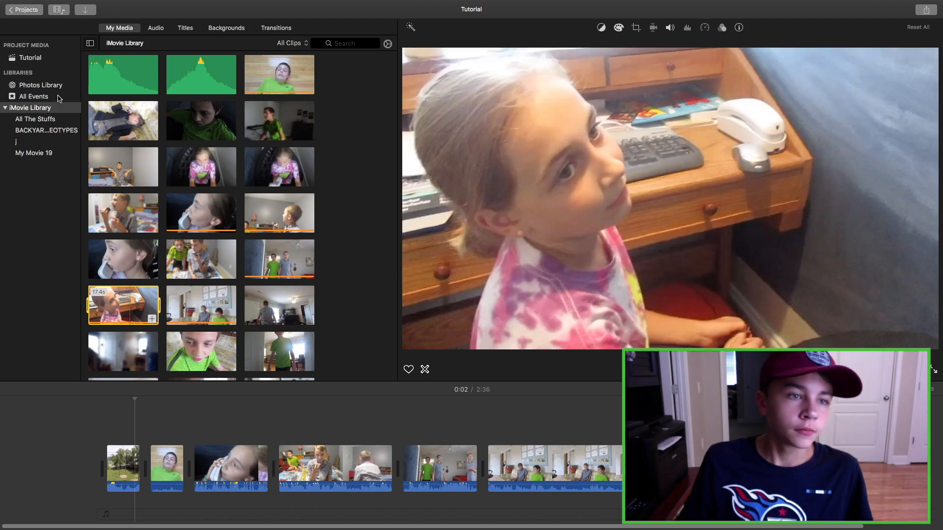
# - Collapse the iMovie Library list and look through the available audio, titles, and maps and backgrounds
pyautogui.click(8, 110)
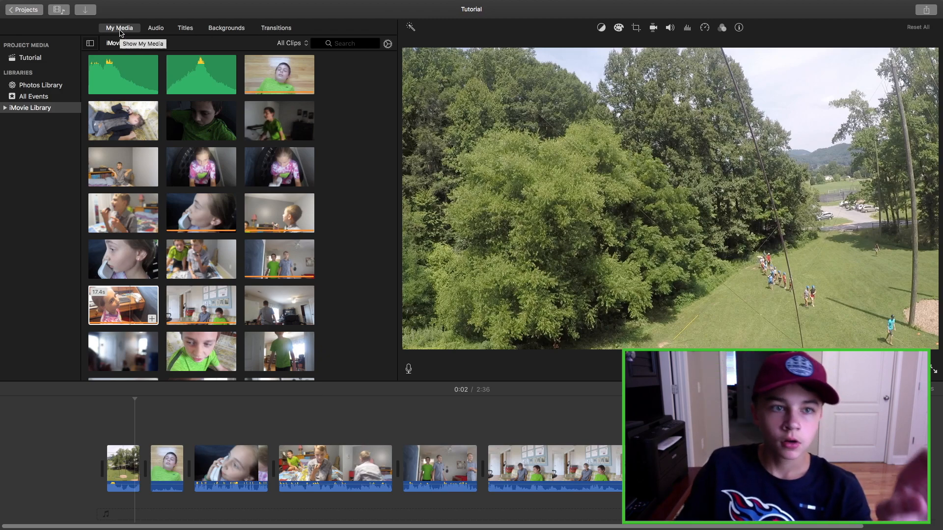
pyautogui.click(157, 29)
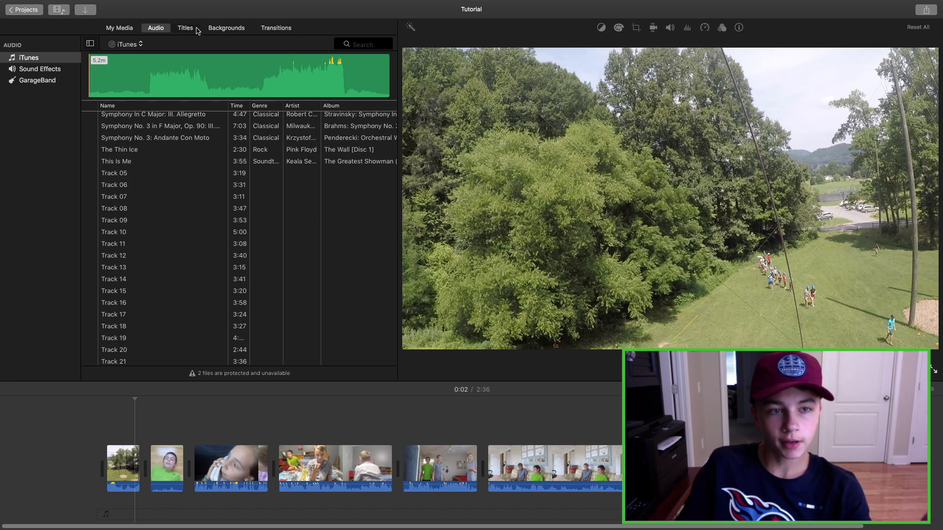
pyautogui.click(197, 31)
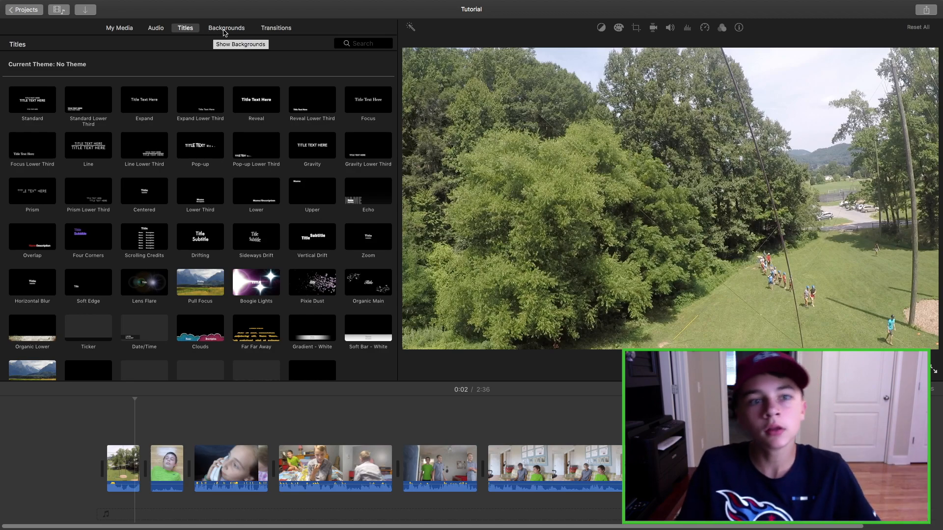
pyautogui.click(224, 32)
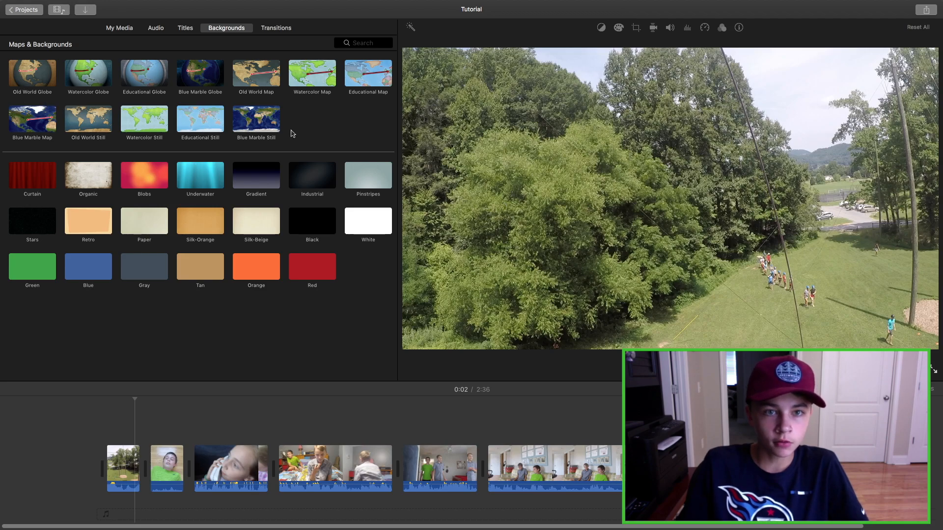
# - Insert a Spin In transition between the first and second clips and play across it
pyautogui.click(282, 30)
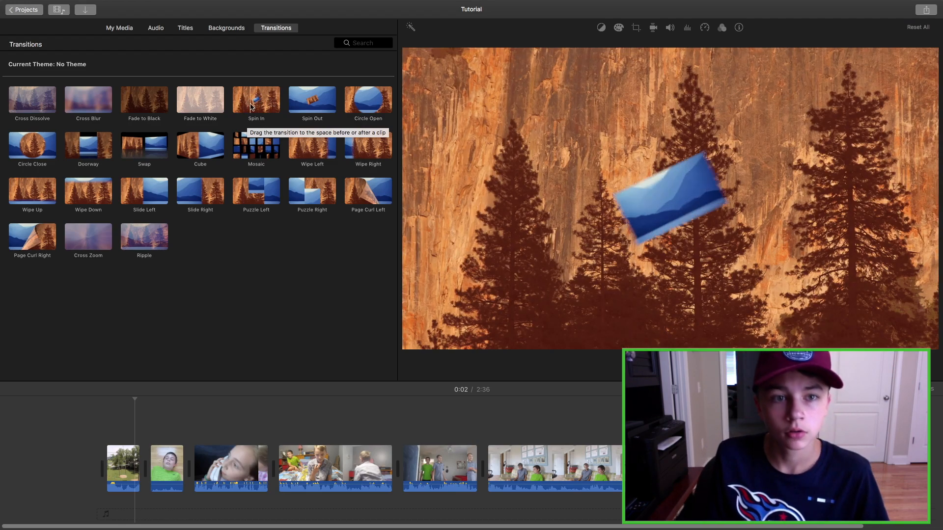
pyautogui.moveTo(246, 100); pyautogui.dragTo(144, 444)
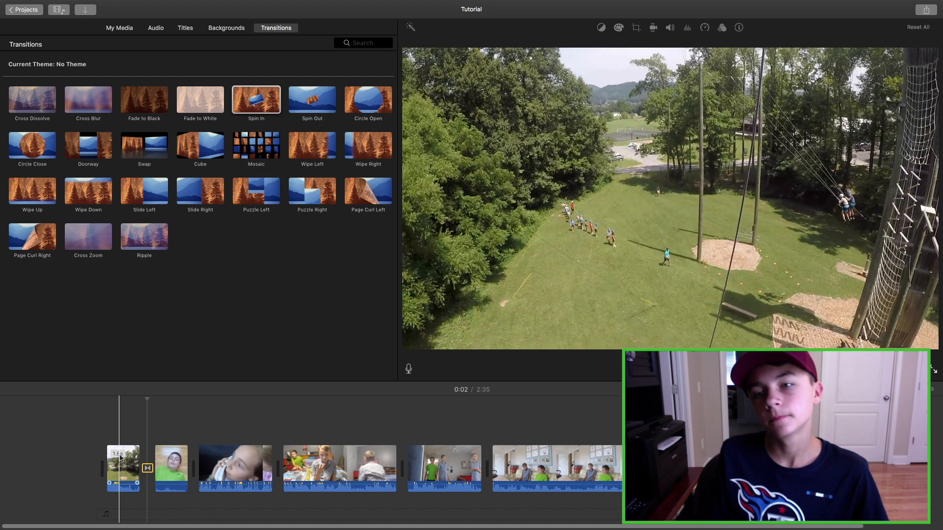
pyautogui.press('space')
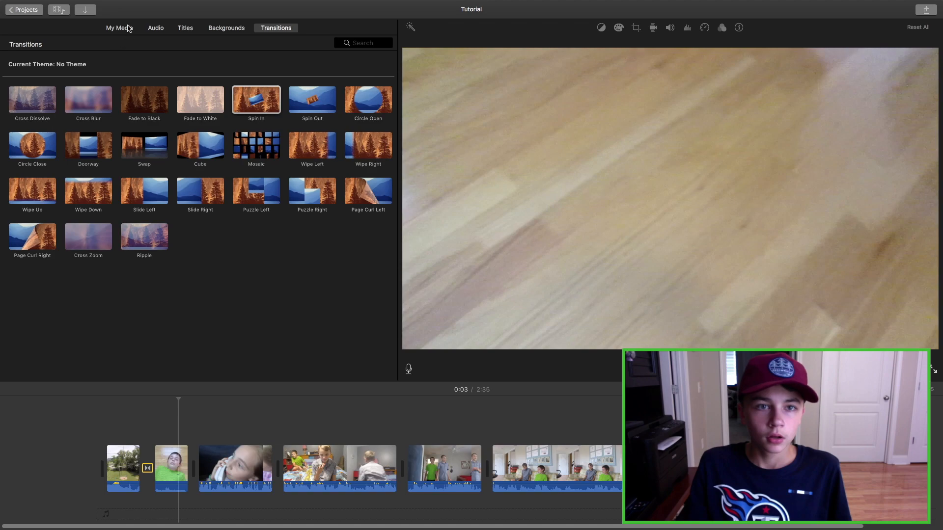
# - Apply the Newscast theme to the project and play the movie from its beginning
pyautogui.moveTo(156, 2)
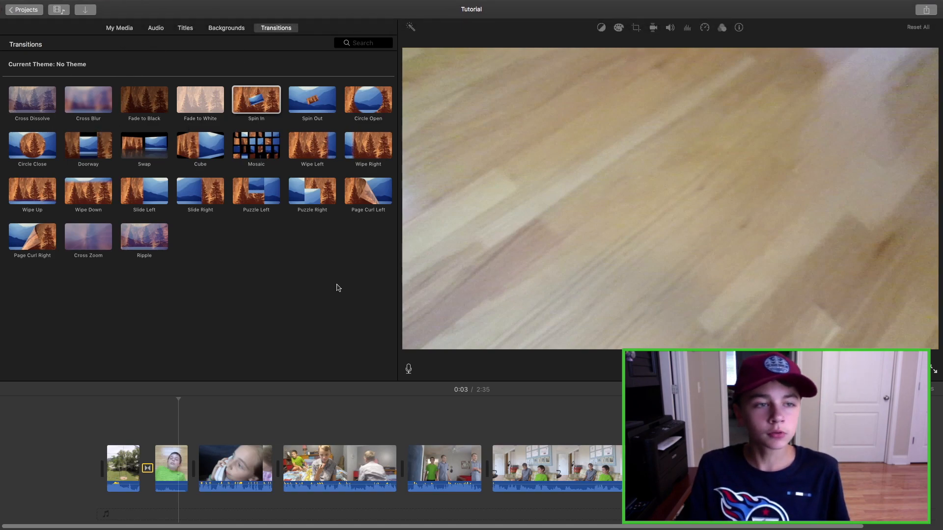
pyautogui.moveTo(297, 3)
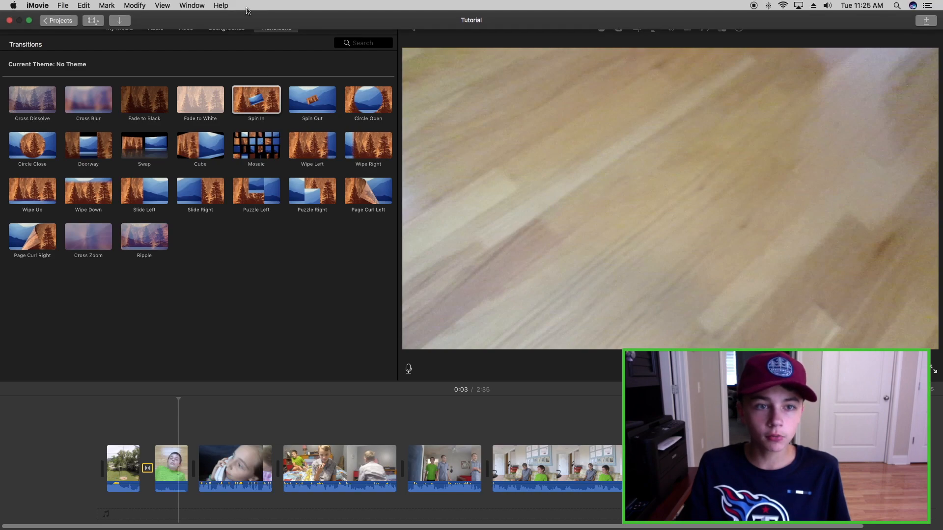
pyautogui.click(186, 7)
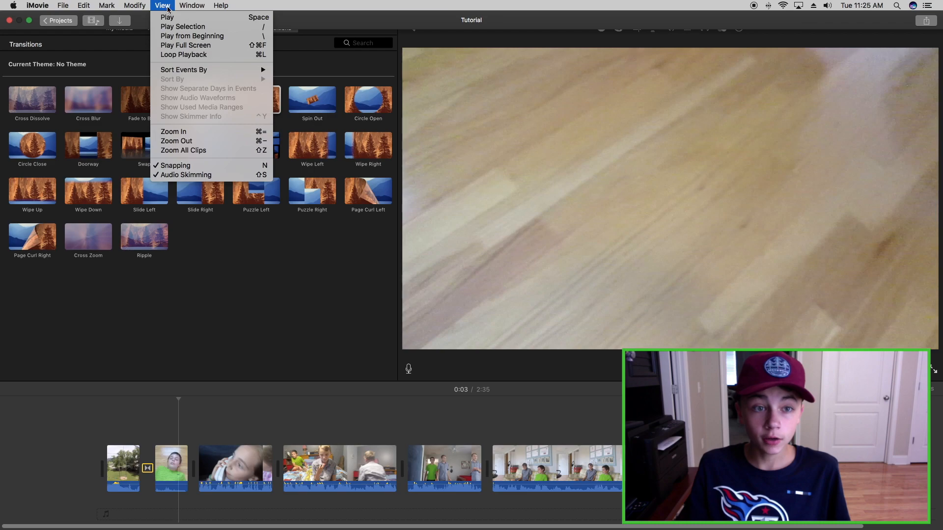
pyautogui.moveTo(195, 6)
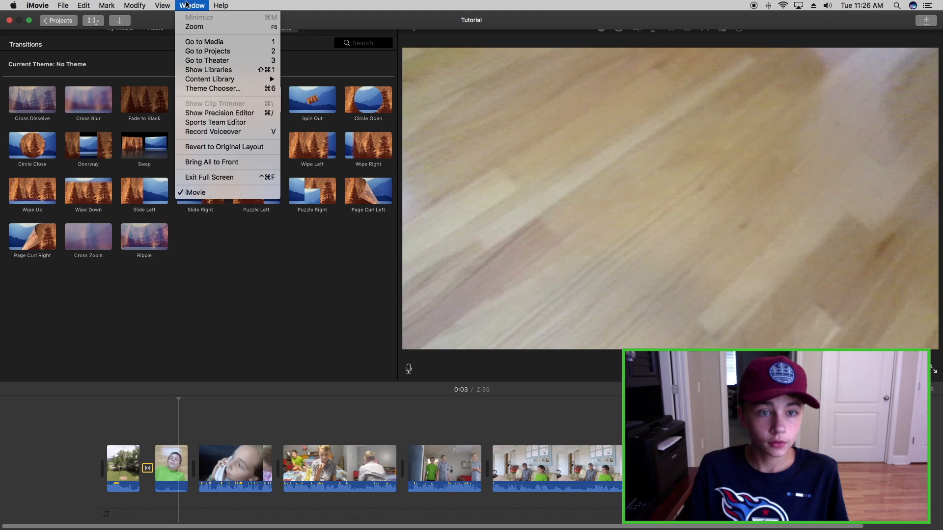
pyautogui.click(201, 91)
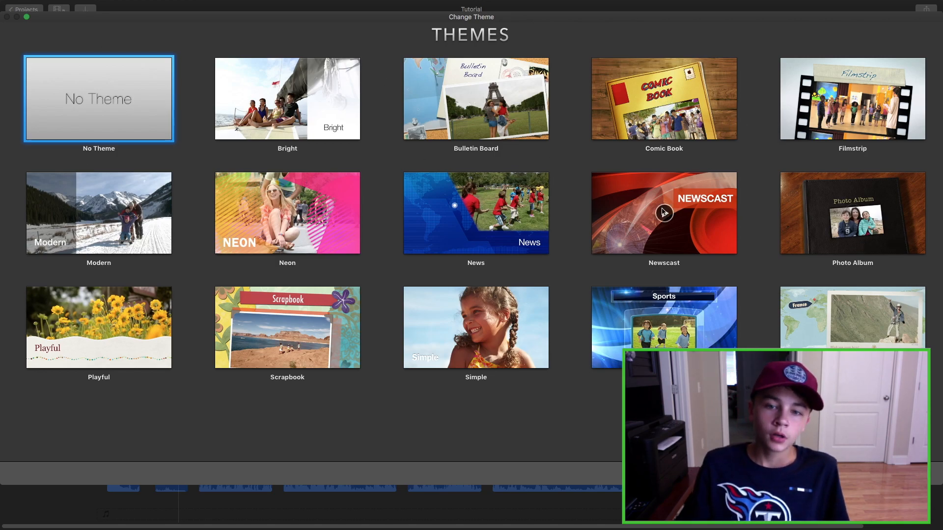
pyautogui.click(604, 248)
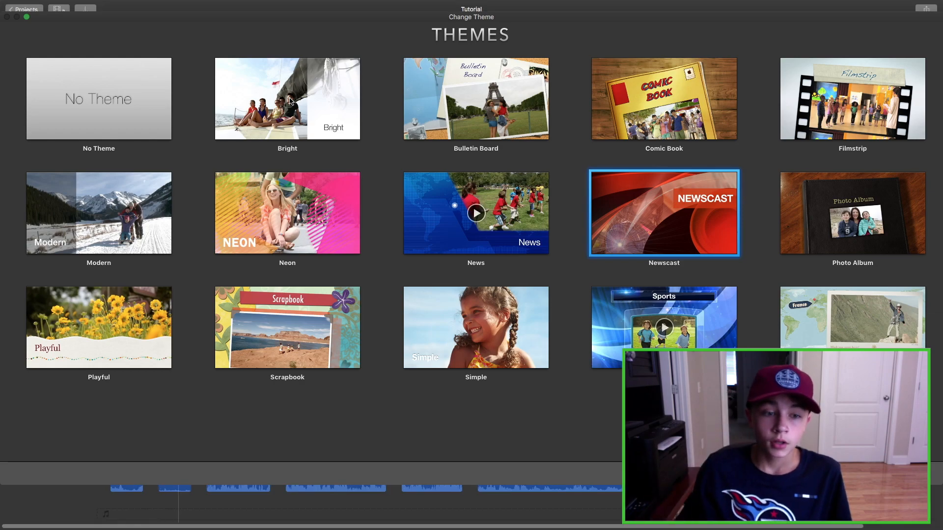
pyautogui.press('Return')
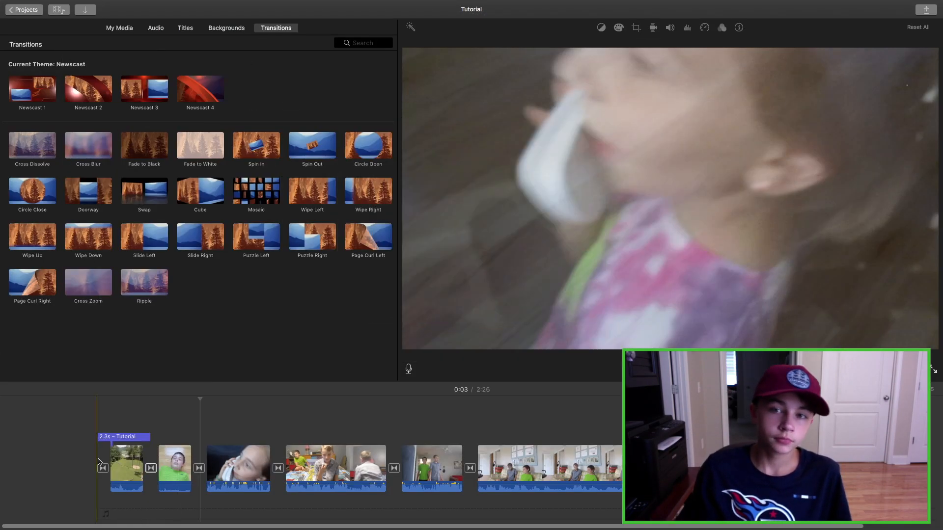
pyautogui.click(99, 432)
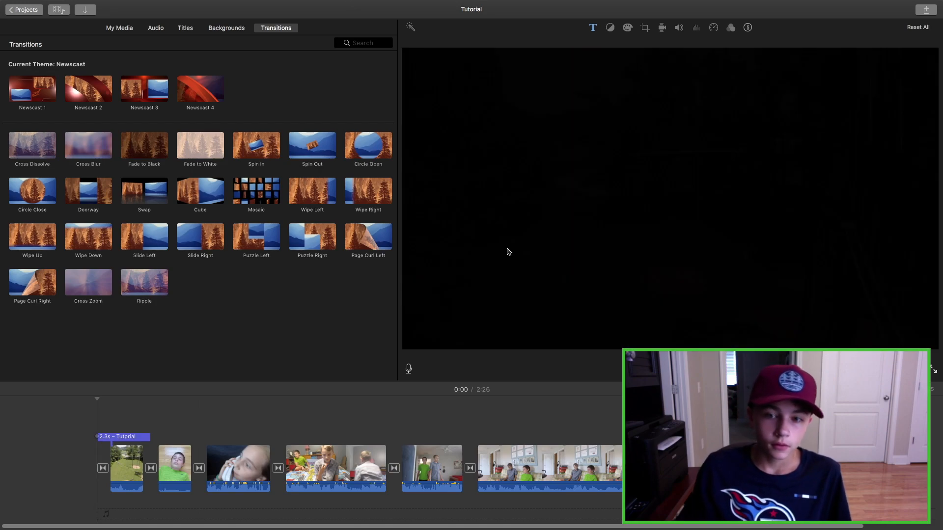
pyautogui.press('space')
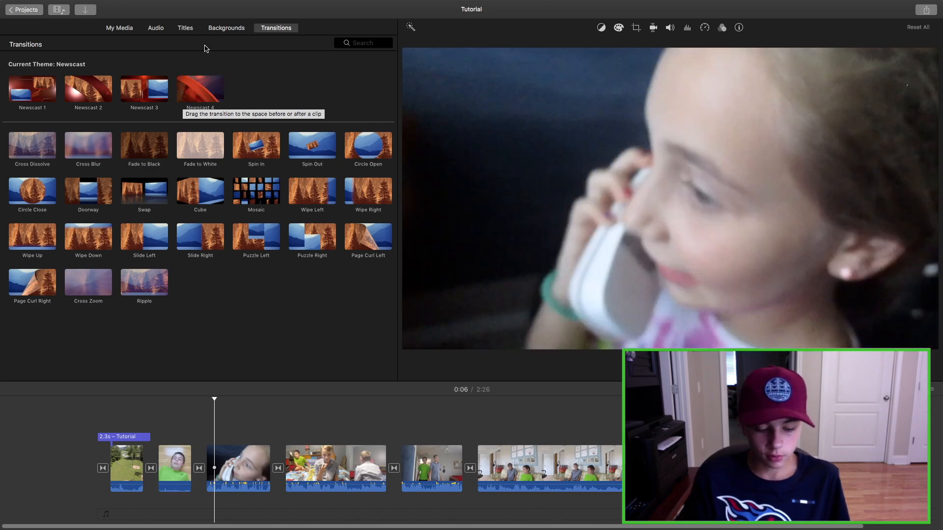
# - Change the project's theme to No Theme
pyautogui.press('shift+super+j')
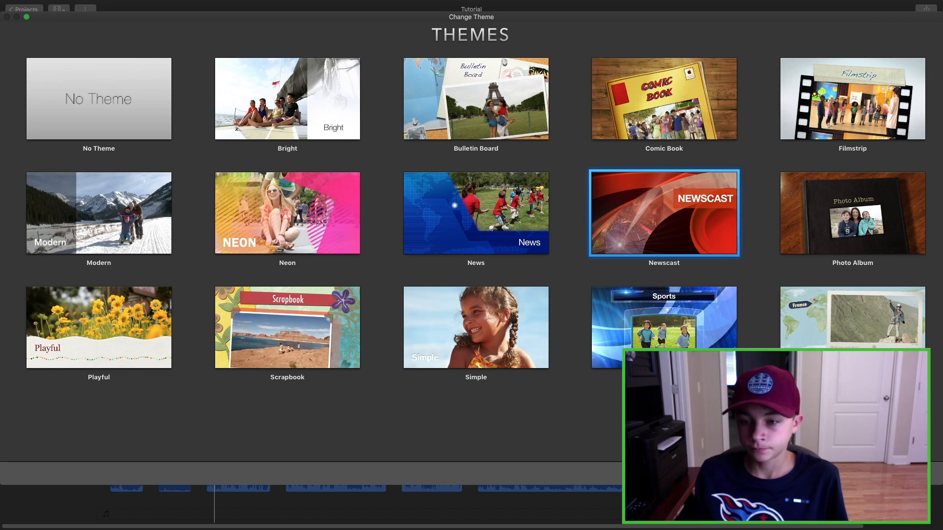
pyautogui.press('Escape')
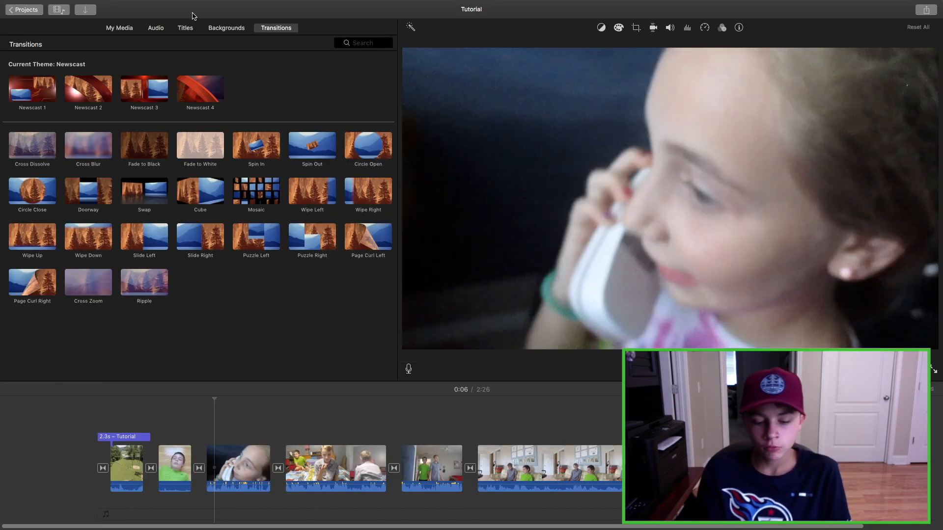
pyautogui.press('shift+super+j')
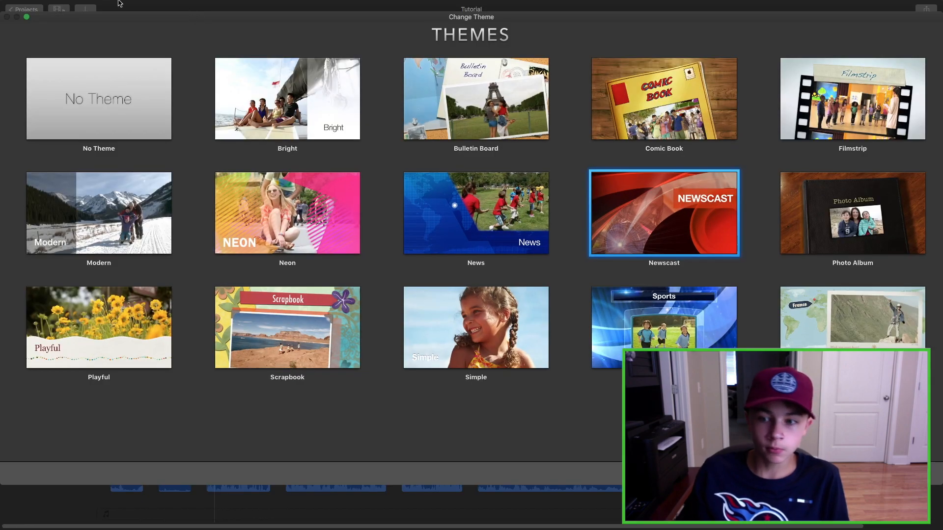
pyautogui.click(108, 77)
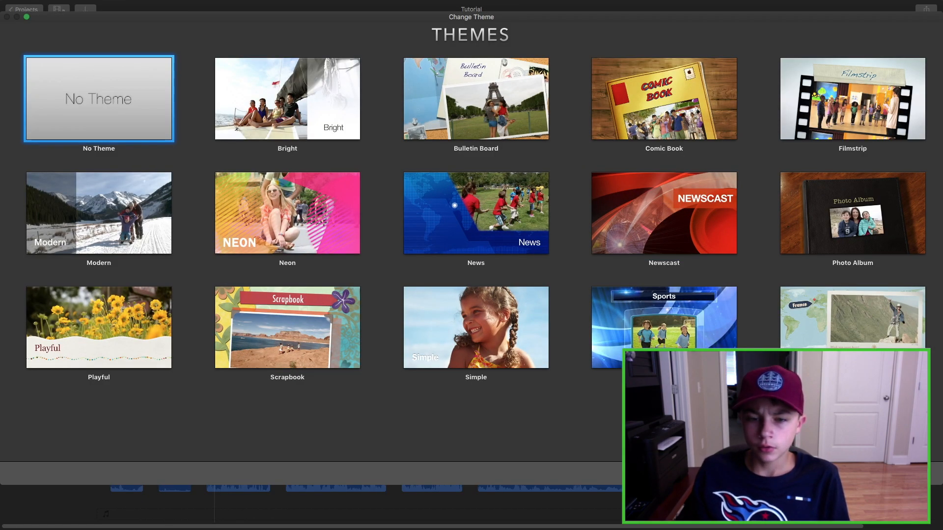
pyautogui.press('Return')
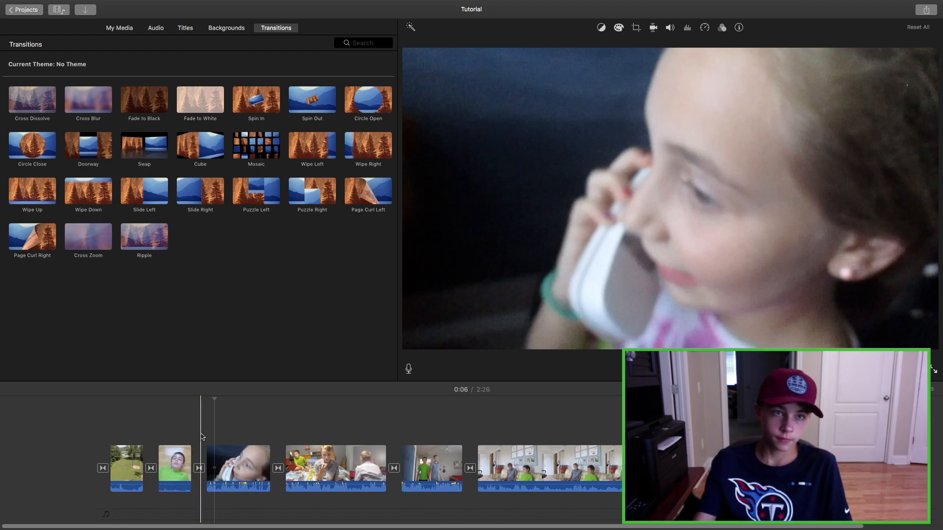
# - Select all transitions in the movie, replace them with Cube, and turn off automatic content
pyautogui.moveTo(10, 4)
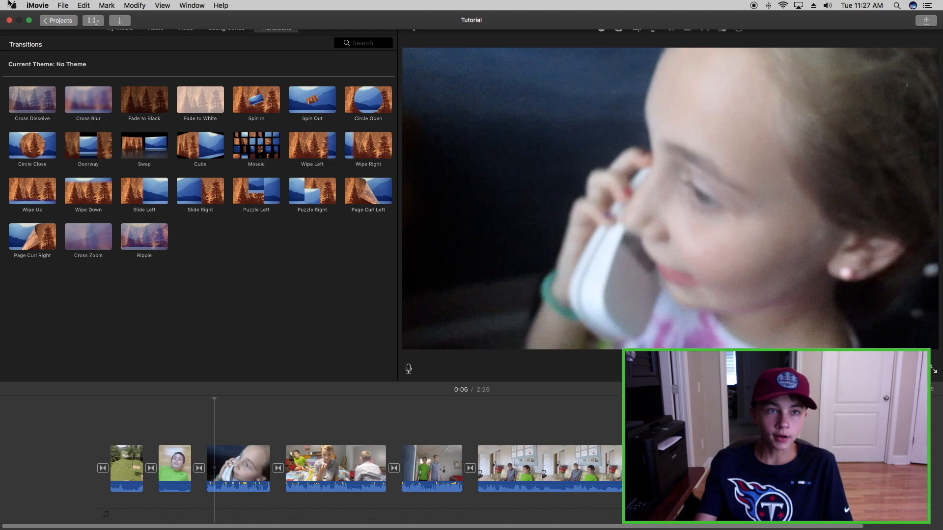
pyautogui.click(83, 5)
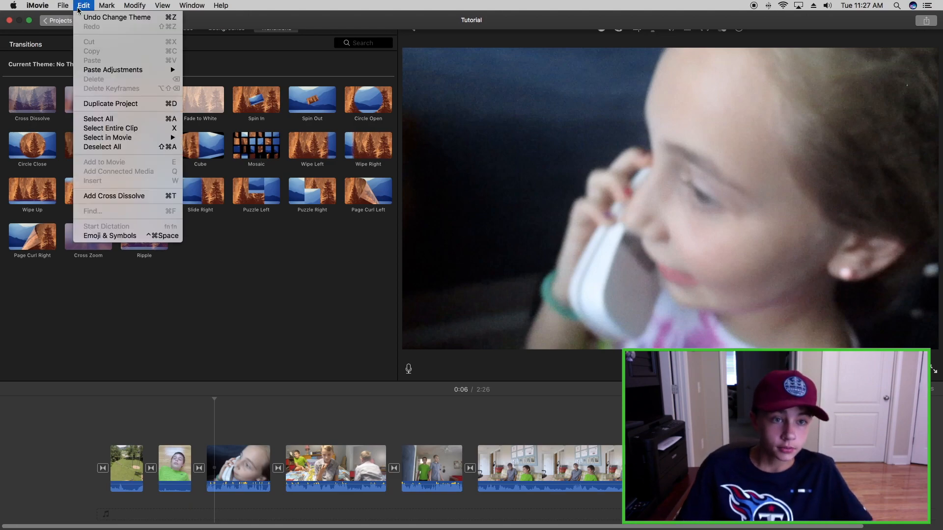
pyautogui.moveTo(98, 140)
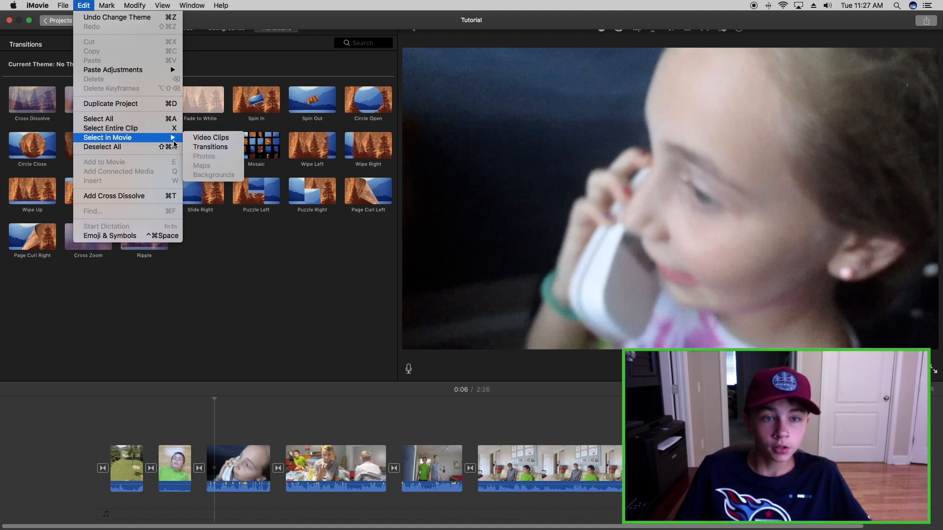
pyautogui.click(206, 147)
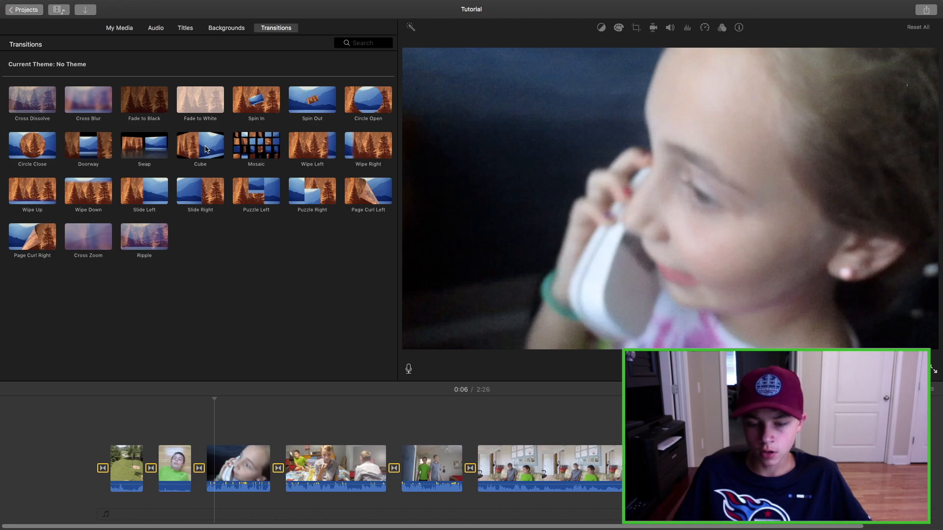
pyautogui.doubleClick(205, 149)
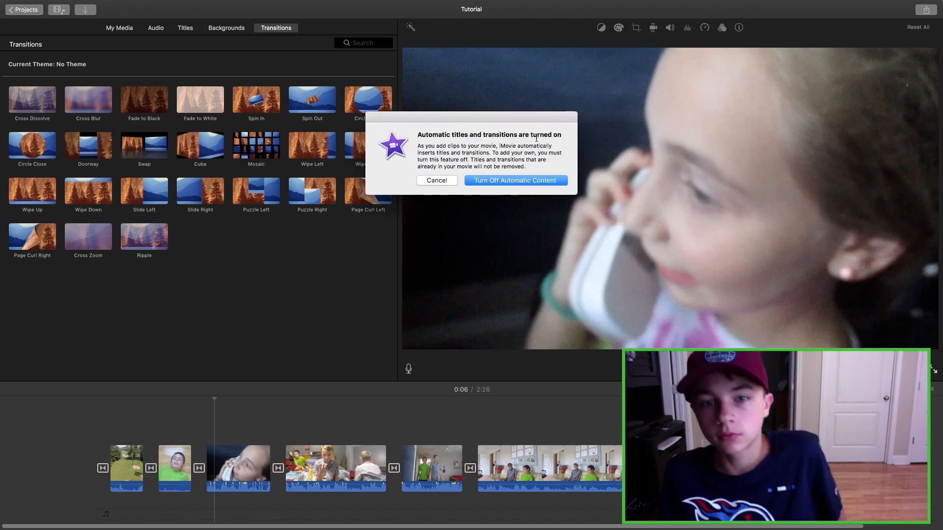
pyautogui.click(501, 181)
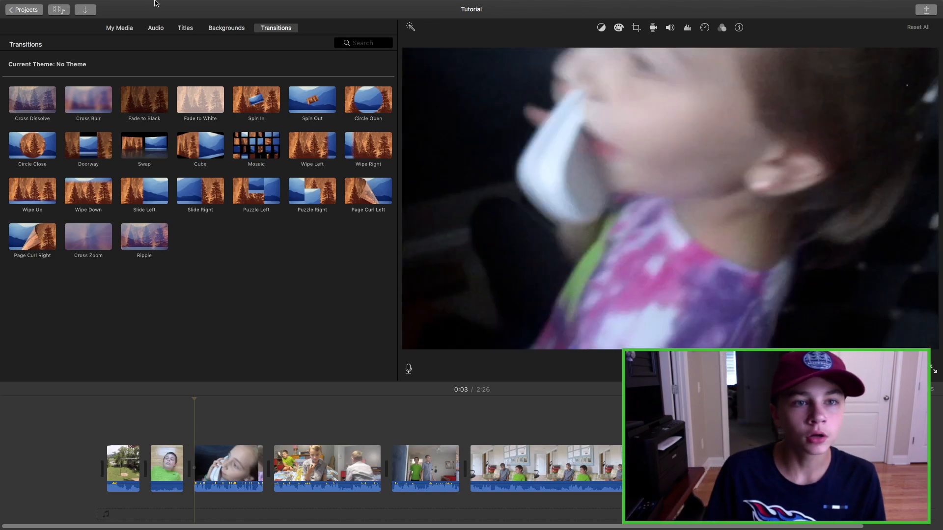
# - Browse the iTunes audio list and preview And the Warrior Whispers Back, Africa, and Believer
pyautogui.click(159, 30)
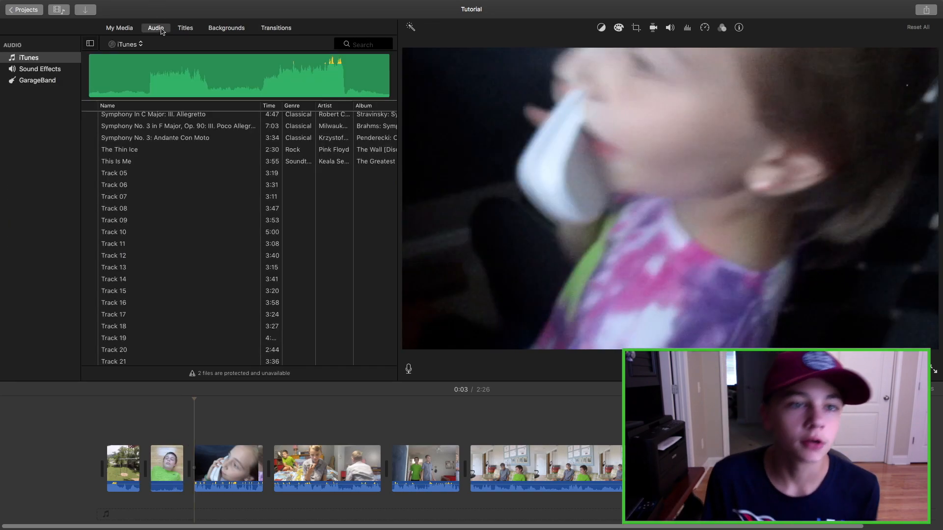
pyautogui.scroll(3, 208, 136)
pyautogui.scroll(-15, 208, 135)
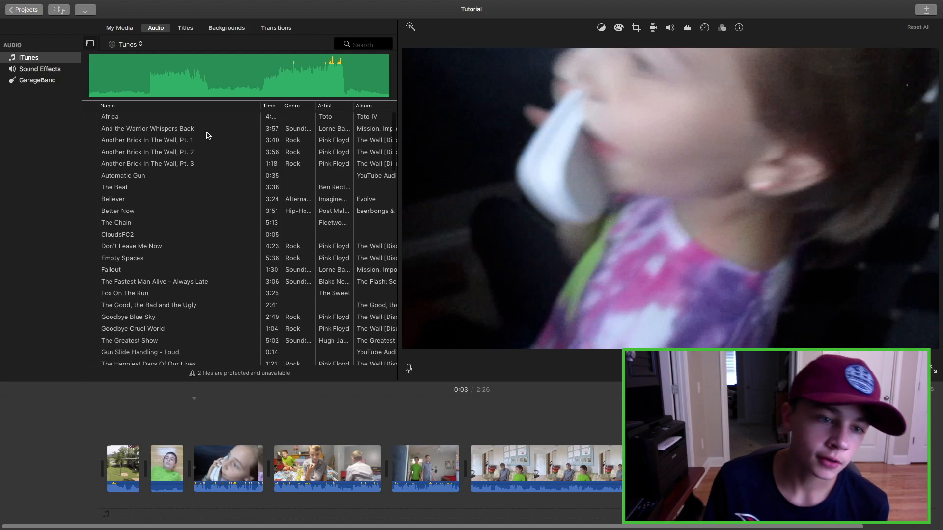
pyautogui.scroll(15, 208, 135)
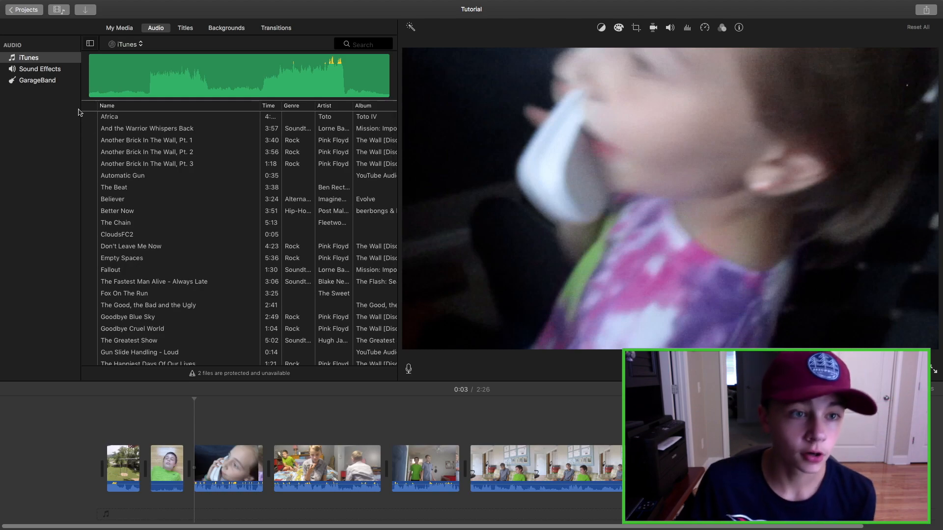
pyautogui.click(89, 129)
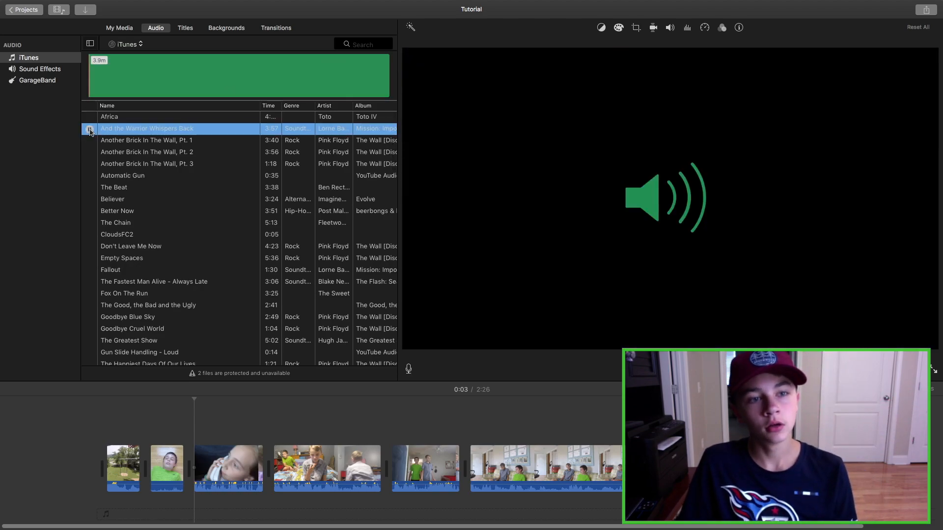
pyautogui.click(89, 118)
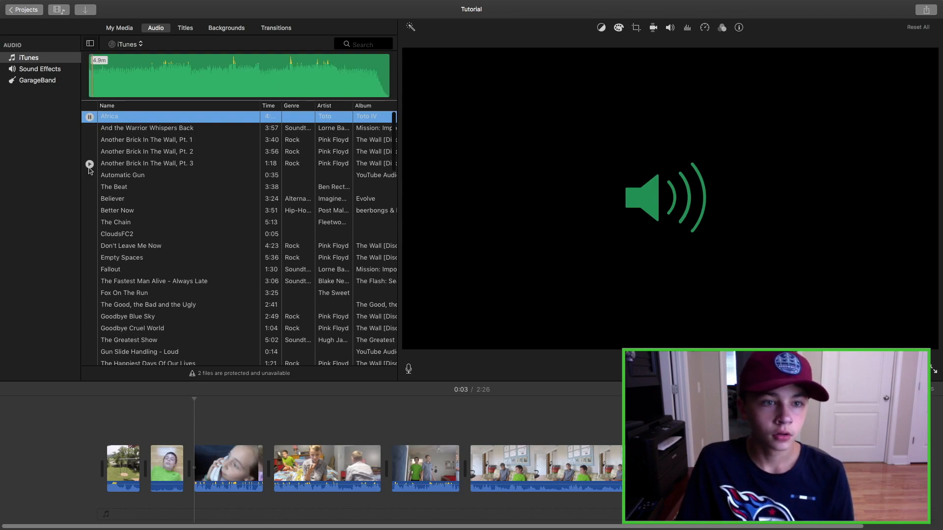
pyautogui.click(90, 199)
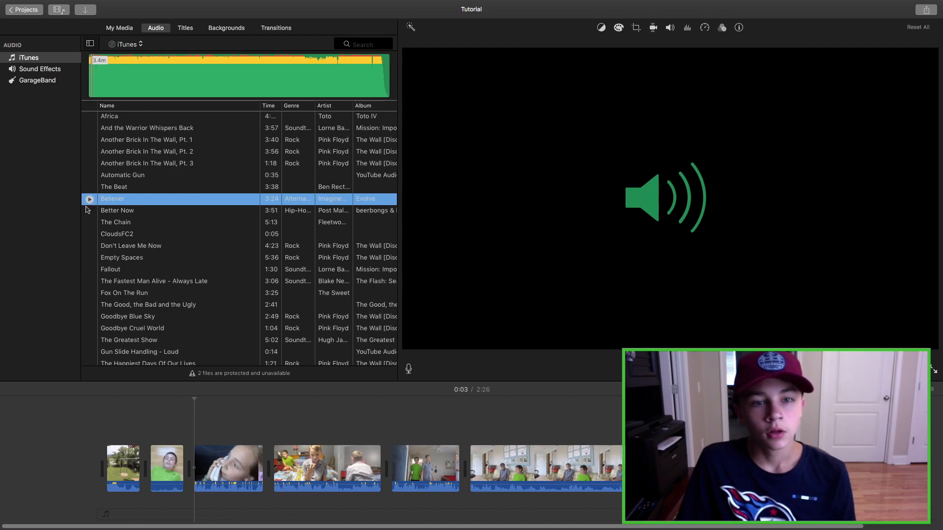
pyautogui.scroll(-15, 90, 230)
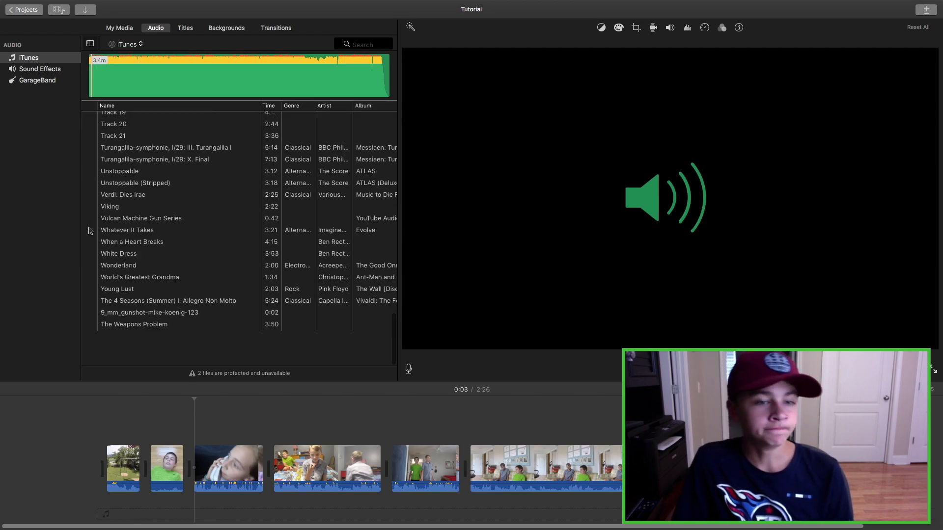
pyautogui.scroll(10, 91, 206)
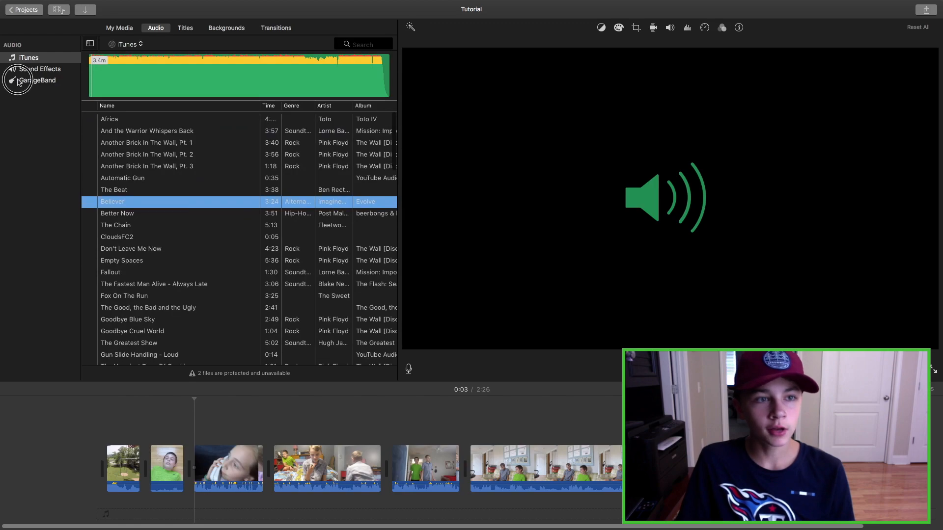
# - Look through the GarageBand audio source and its GarageBand folder
pyautogui.click(23, 81)
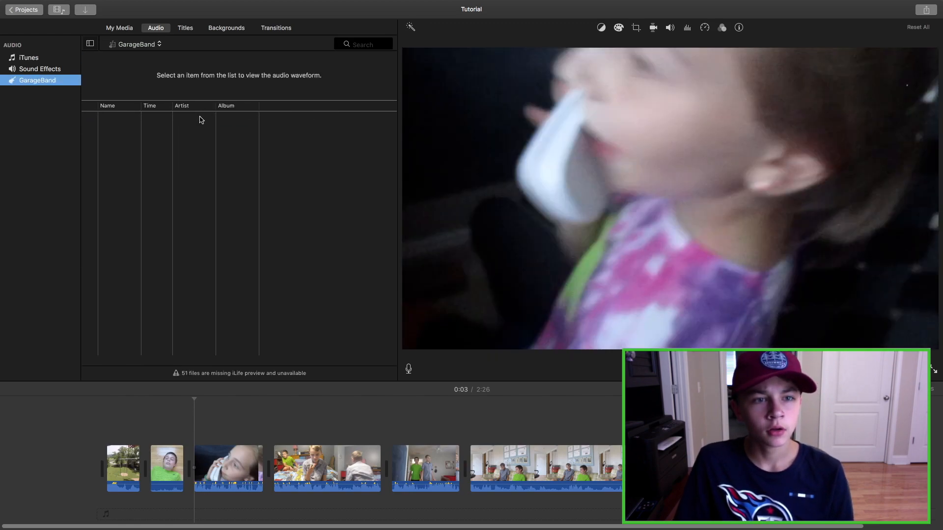
pyautogui.click(135, 45)
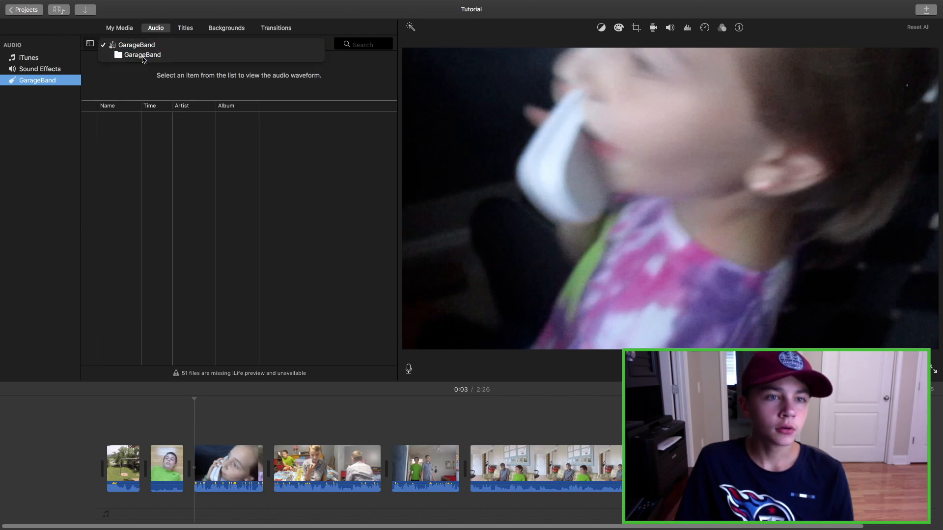
pyautogui.click(124, 52)
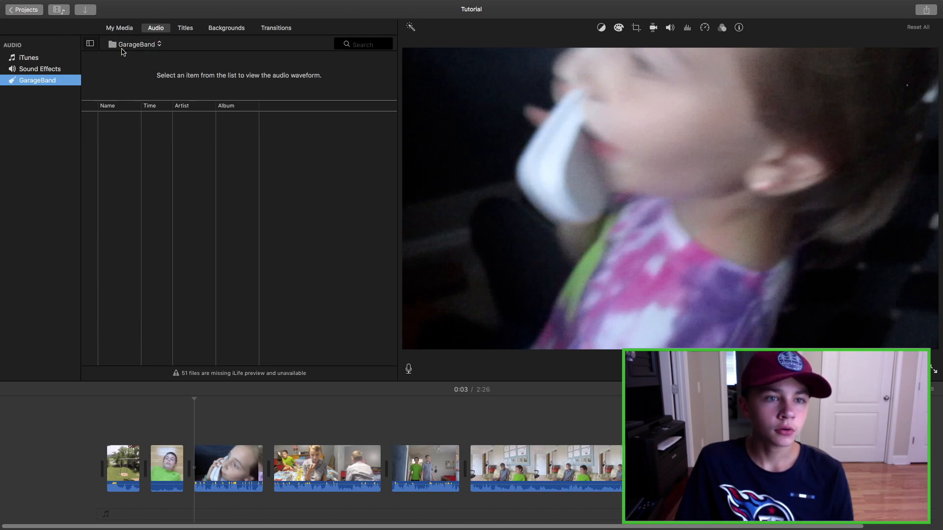
# - Show all Effects in the sound effects library and preview Alarm, Ambient Effect 1, Auto Close Door 2, Billiards 1, and Bell-like thing
pyautogui.click(25, 69)
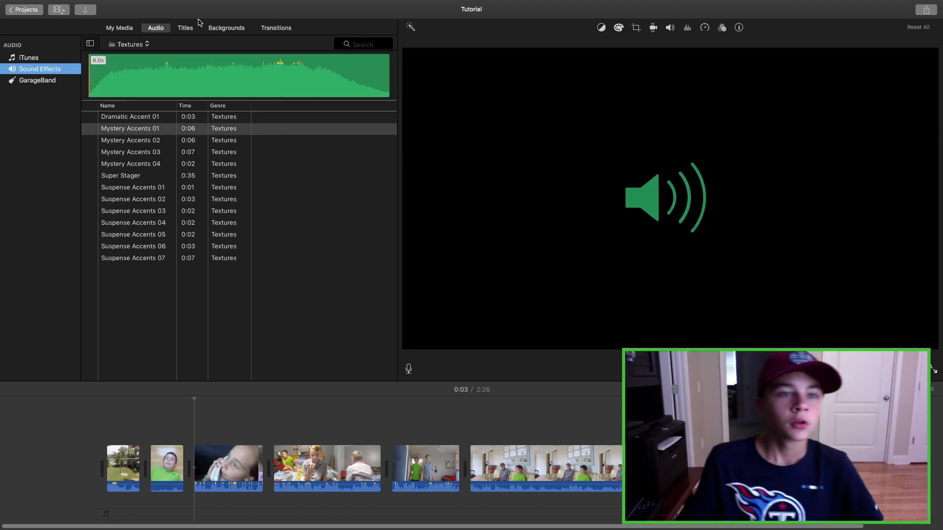
pyautogui.click(129, 44)
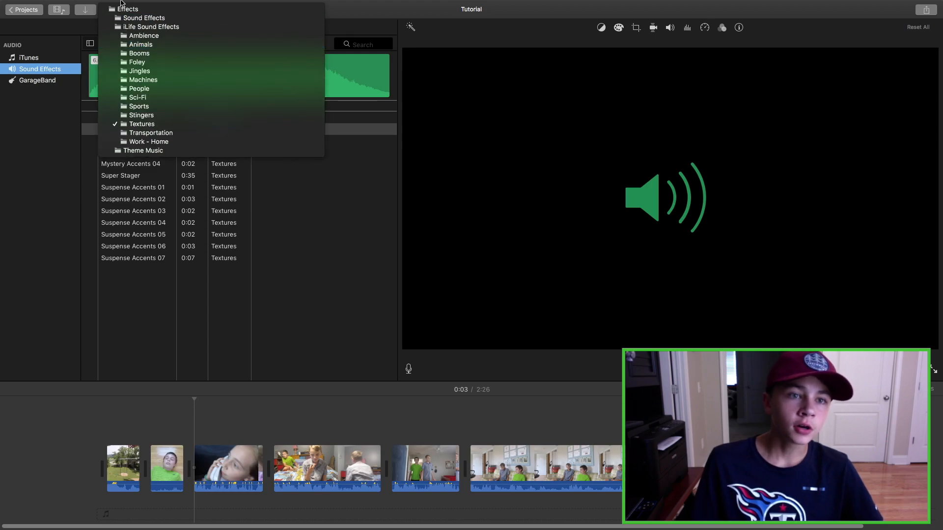
pyautogui.click(127, 10)
pyautogui.scroll(-5, 131, 169)
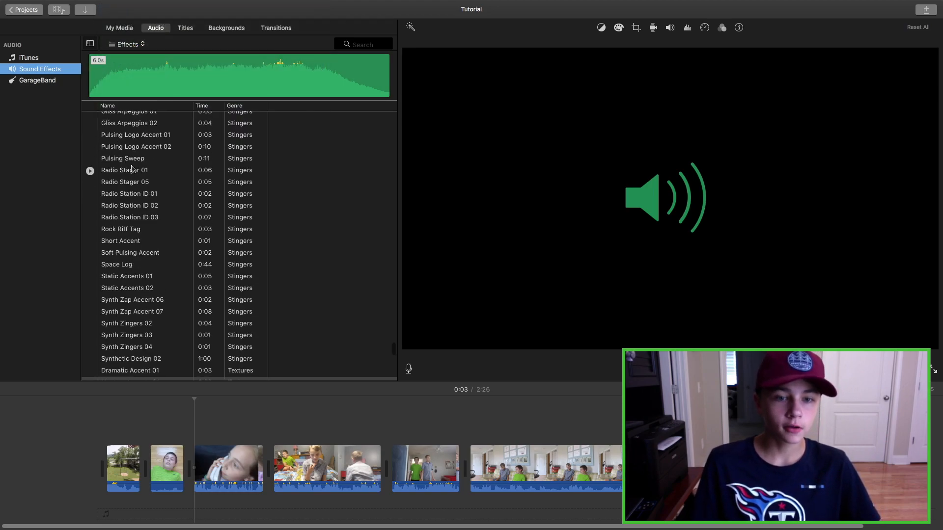
pyautogui.scroll(20, 134, 166)
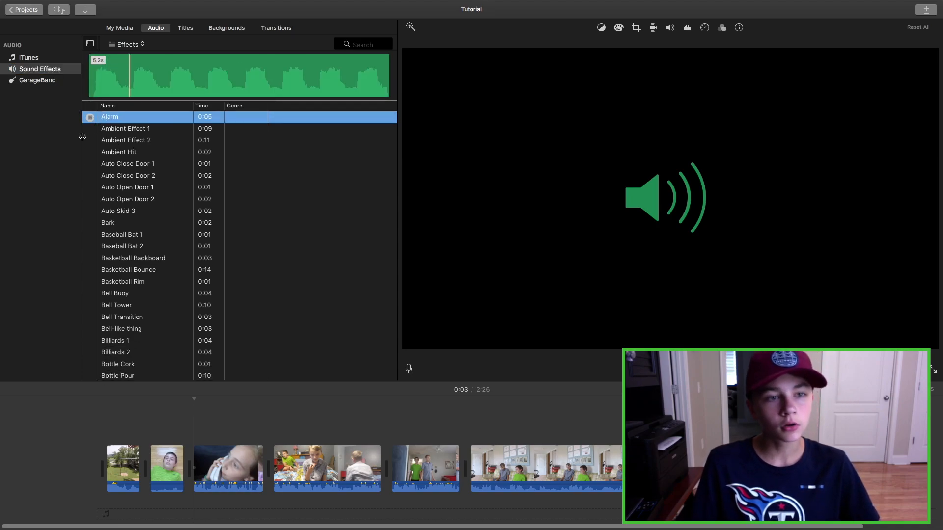
pyautogui.click(89, 128)
pyautogui.click(90, 175)
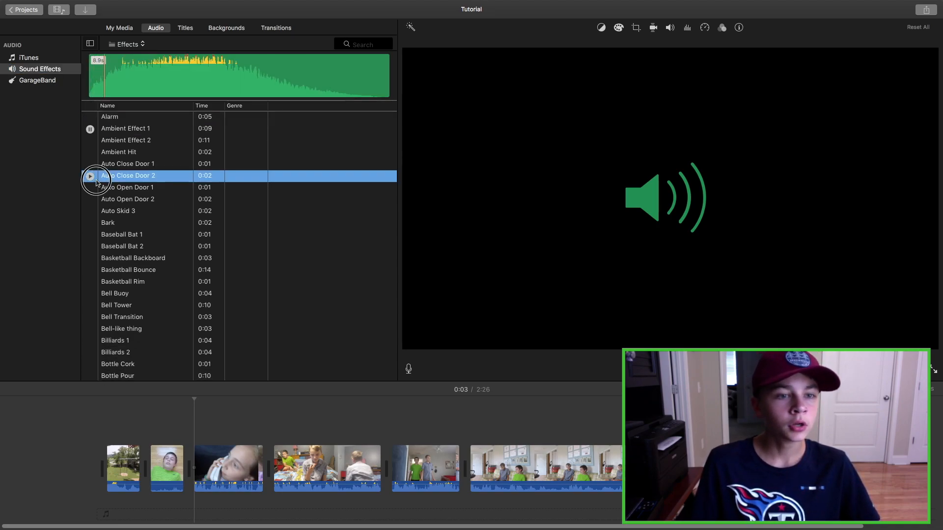
pyautogui.click(90, 340)
pyautogui.click(90, 329)
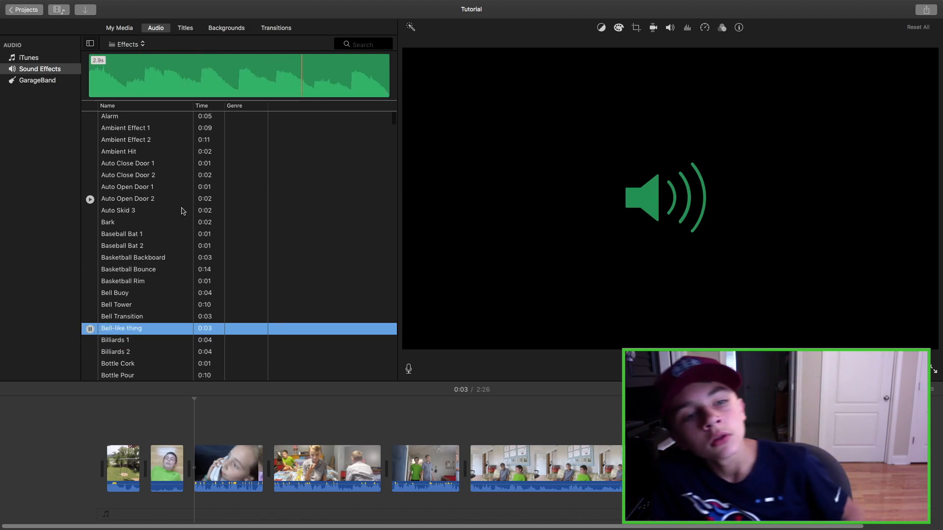
# - Preview the Big Waterfall, Dialing, and Fax Machine Tones effects from further down the Effects list
pyautogui.scroll(-20, 172, 218)
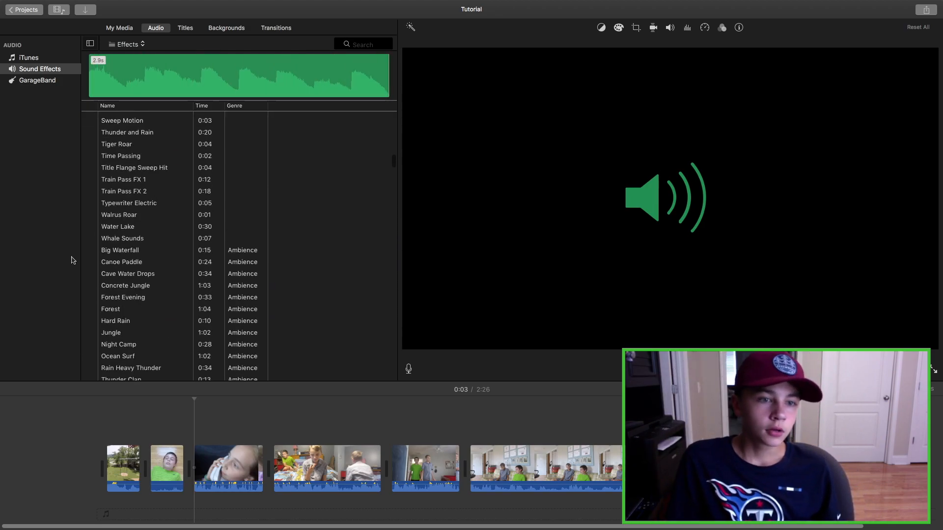
pyautogui.click(90, 251)
pyautogui.scroll(-10, 88, 265)
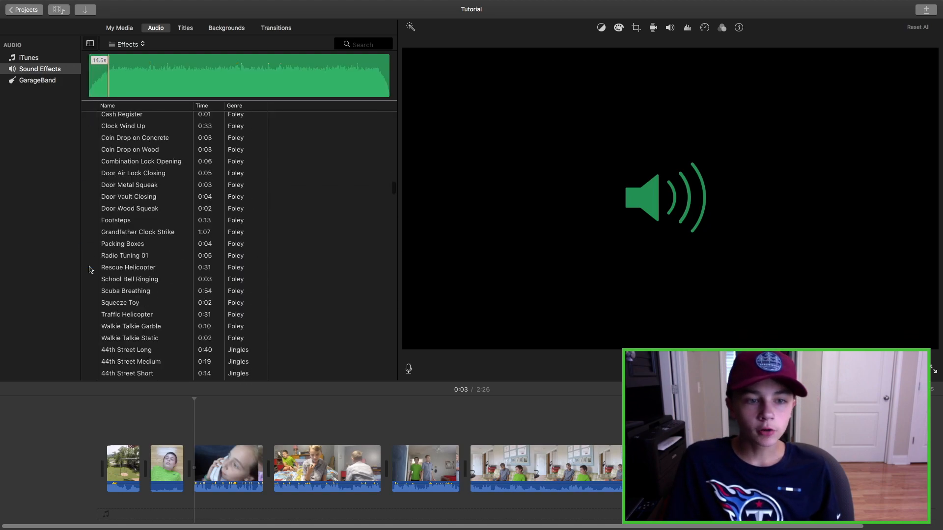
pyautogui.scroll(-15, 92, 275)
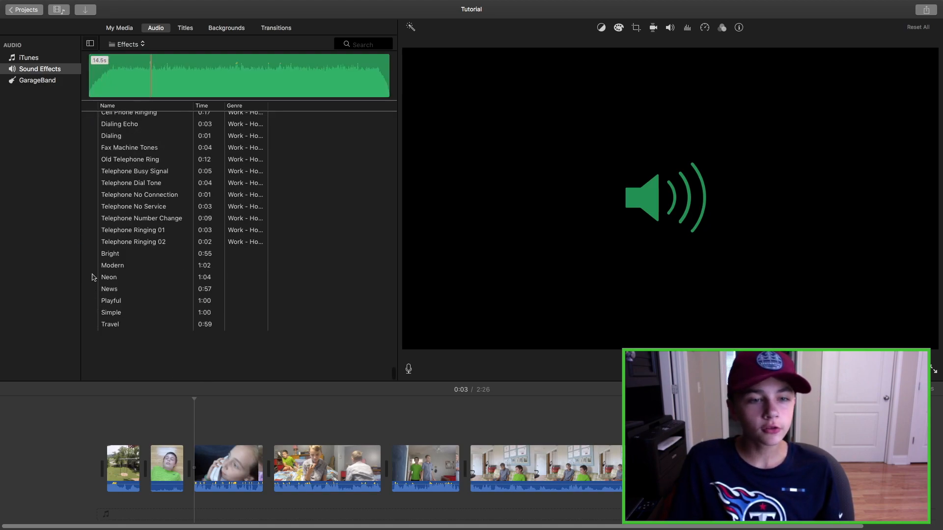
pyautogui.scroll(5, 92, 268)
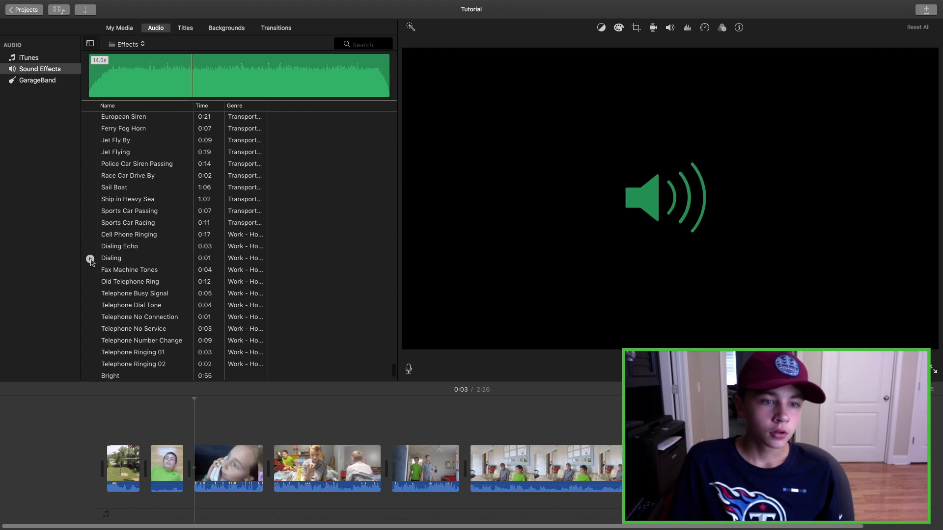
pyautogui.click(89, 258)
pyautogui.click(91, 271)
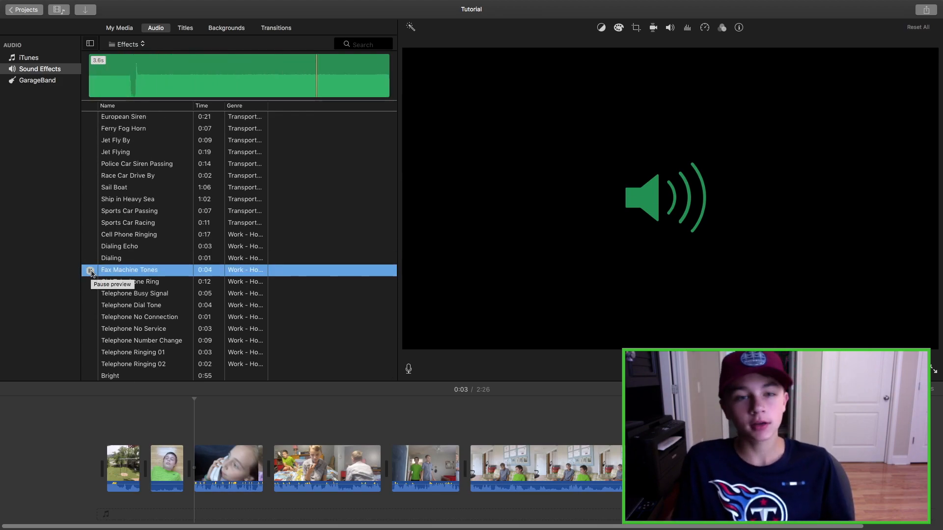
# - Switch the sound effects list to the Sound Effects folder and to Jingles, and look through the jingles
pyautogui.scroll(2, 91, 273)
pyautogui.click(126, 46)
pyautogui.click(133, 44)
pyautogui.click(135, 47)
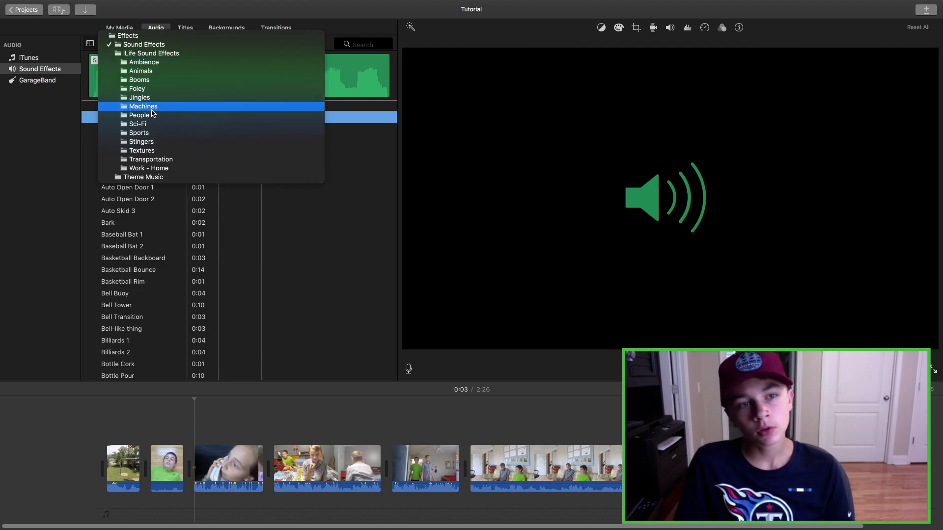
pyautogui.click(165, 102)
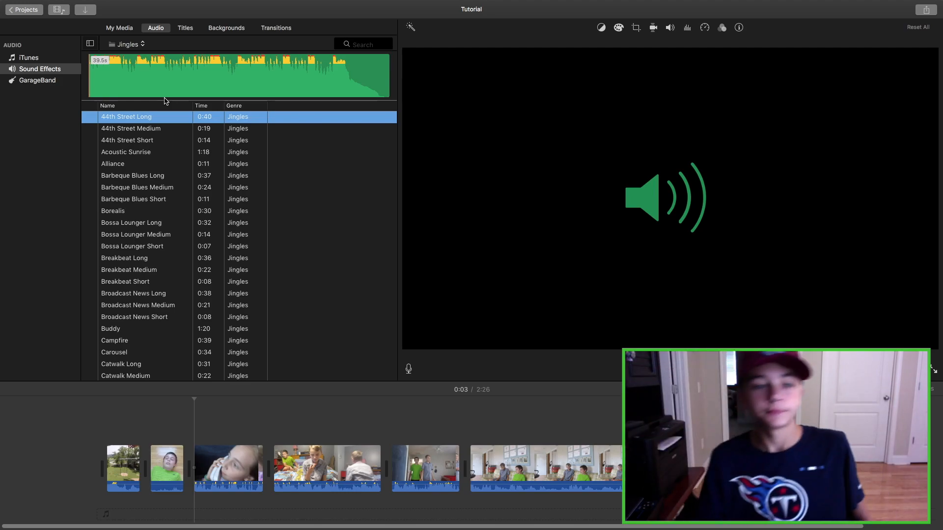
pyautogui.scroll(-15, 104, 290)
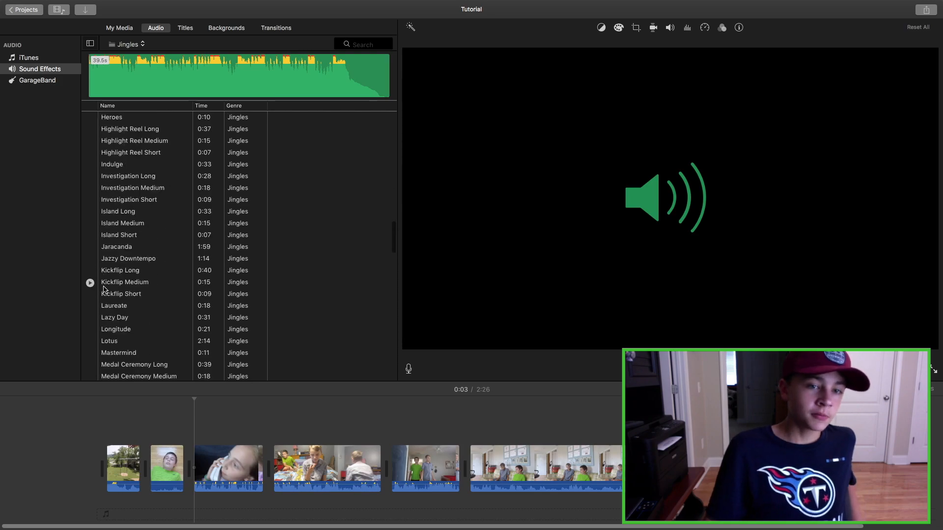
# - Preview the Island Medium and Indulge jingles, raising and lowering the system volume during playback
pyautogui.click(90, 226)
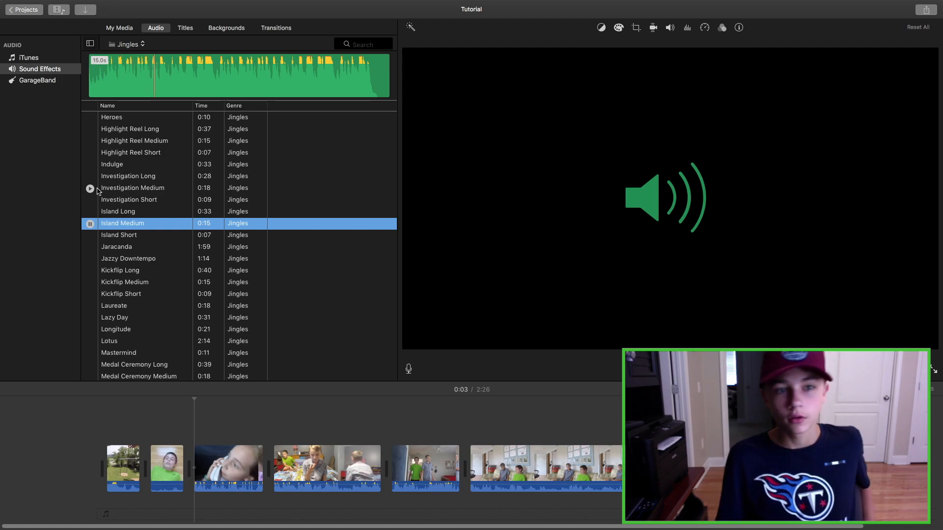
pyautogui.click(90, 165)
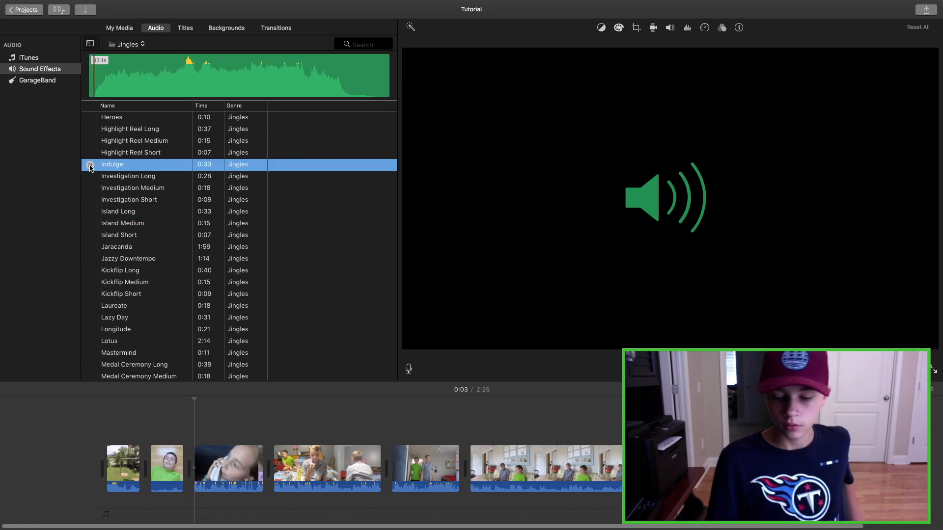
pyautogui.press('XF86AudioRaiseVolume')
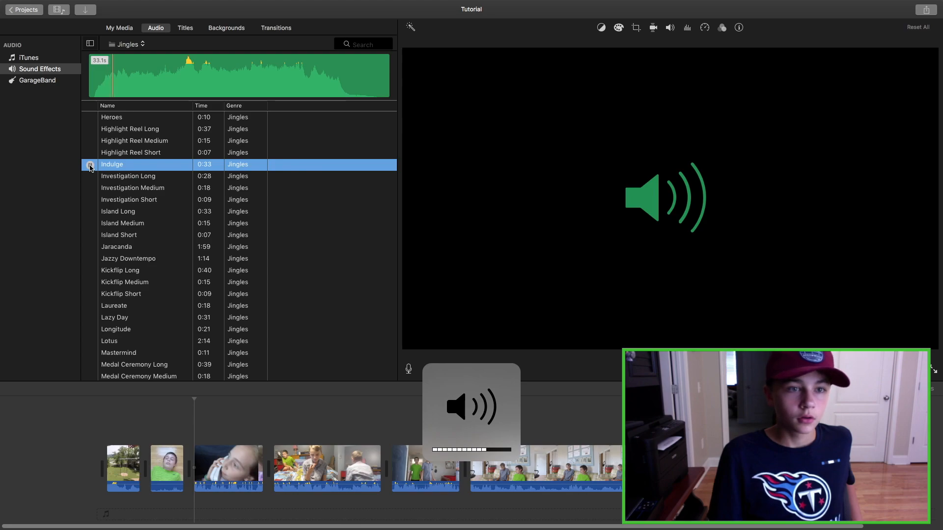
pyautogui.press('XF86AudioLowerVolume')
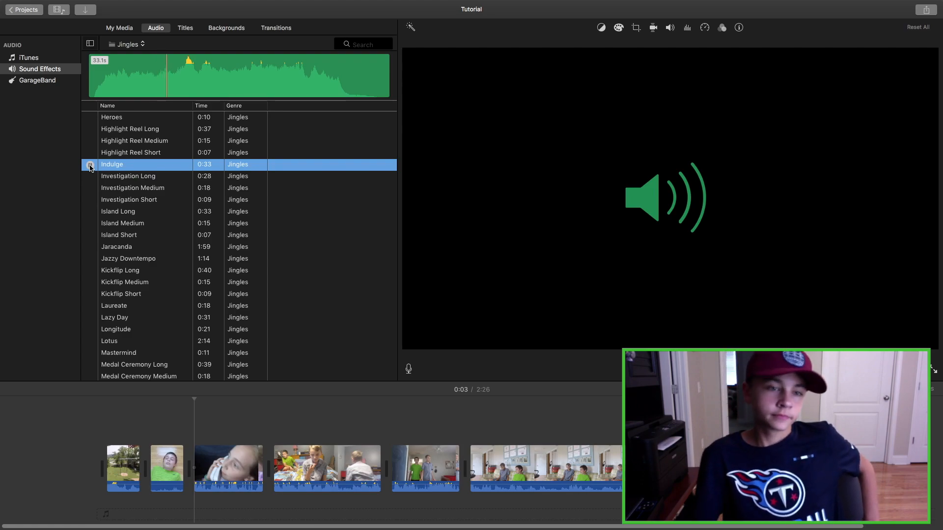
# - Look through more of the jingles list and preview the Memorial and Mastermind jingles
pyautogui.scroll(5, 90, 167)
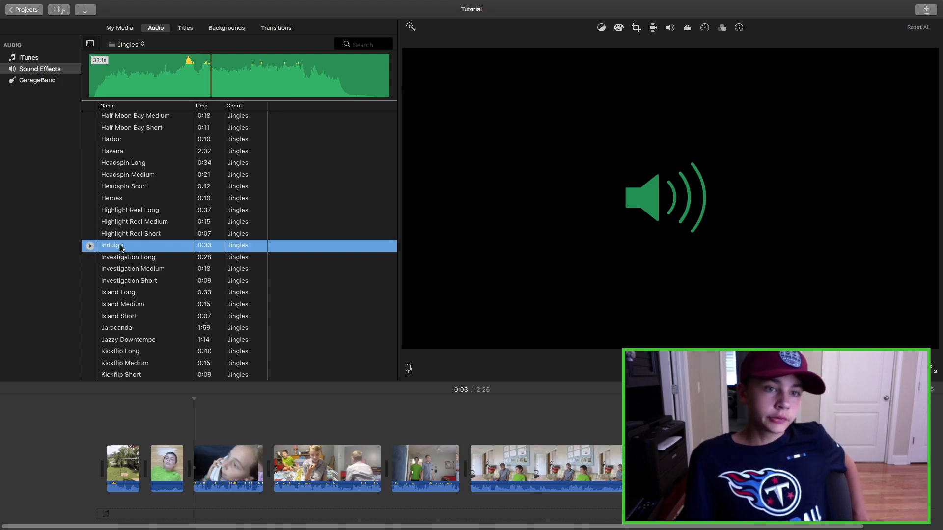
pyautogui.scroll(10, 120, 248)
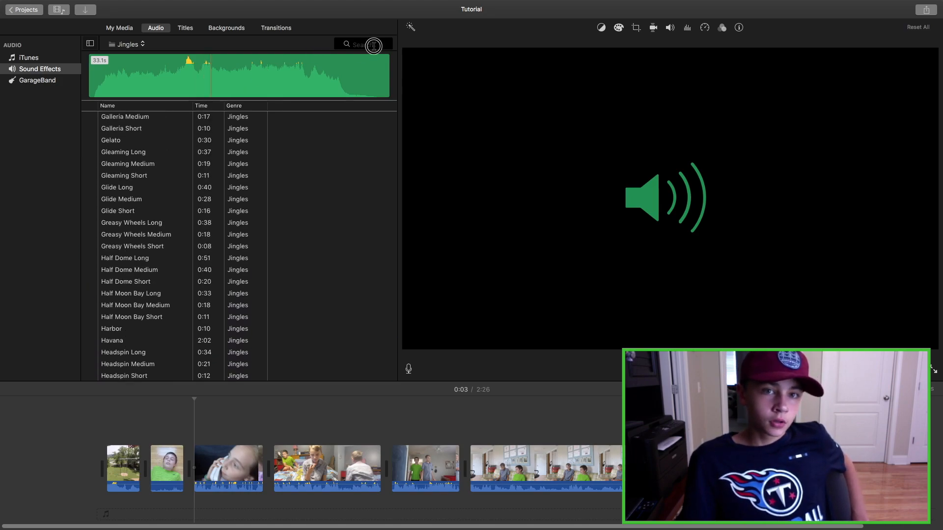
pyautogui.click(373, 45)
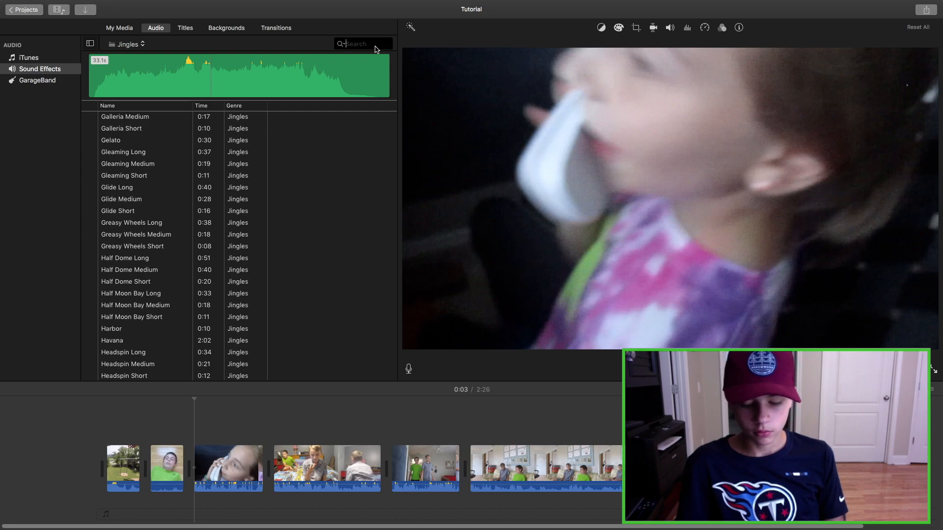
pyautogui.scroll(-20, 239, 219)
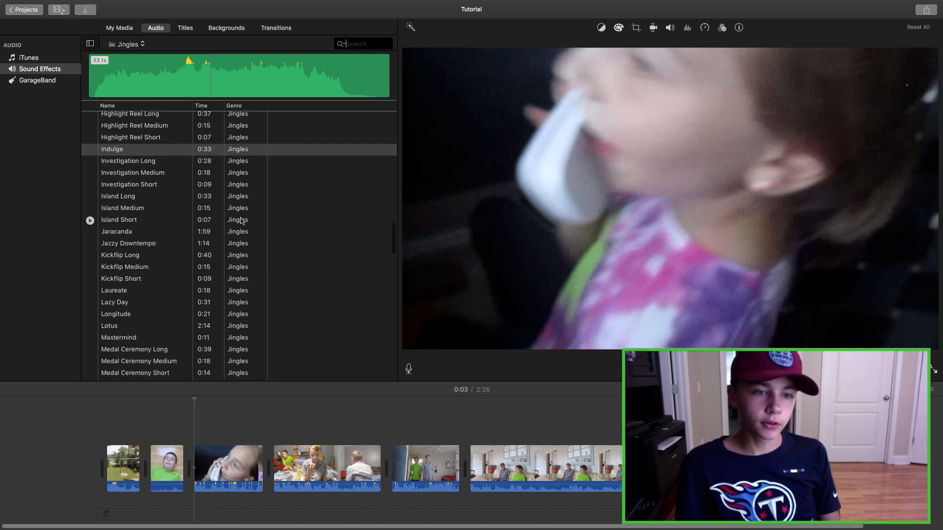
pyautogui.scroll(3, 240, 225)
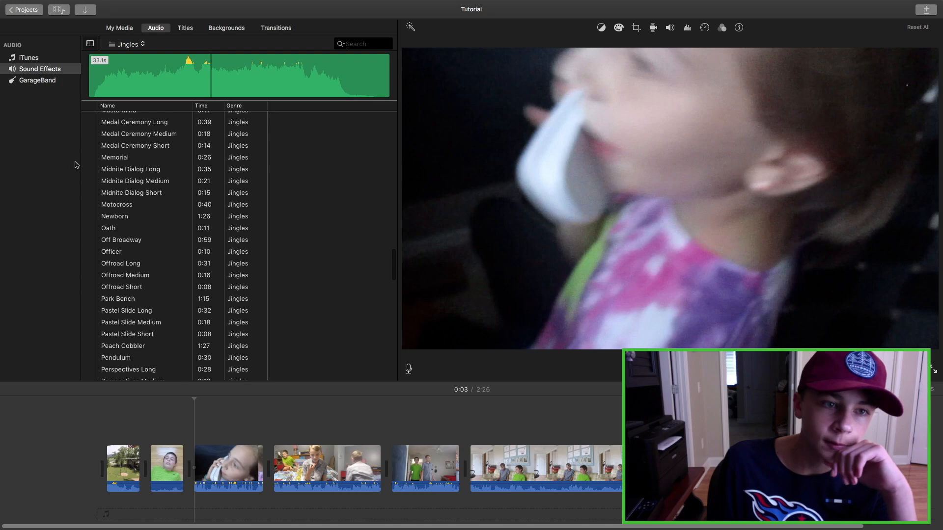
pyautogui.click(91, 158)
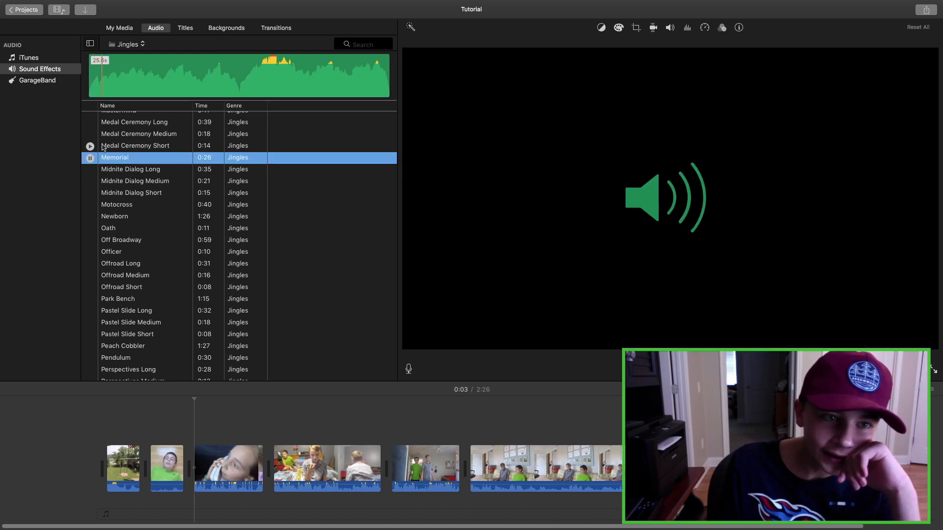
pyautogui.scroll(5, 117, 147)
pyautogui.click(89, 190)
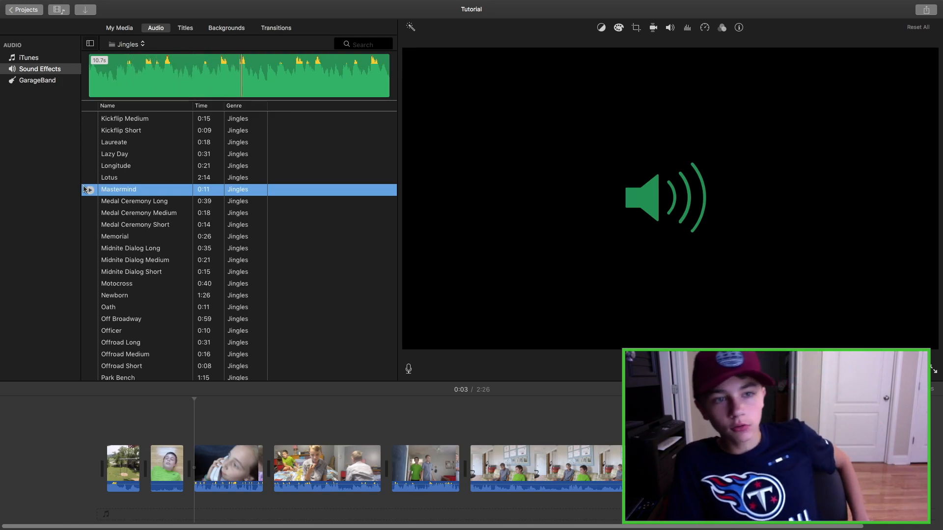
# - Switch from the sound effects folders to the titles library and preview the Echo title
pyautogui.click(134, 45)
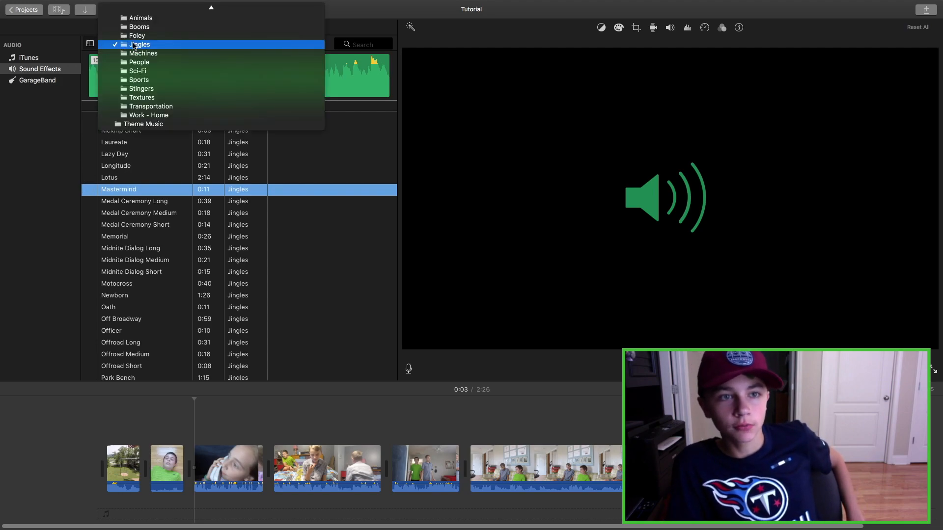
pyautogui.click(196, 29)
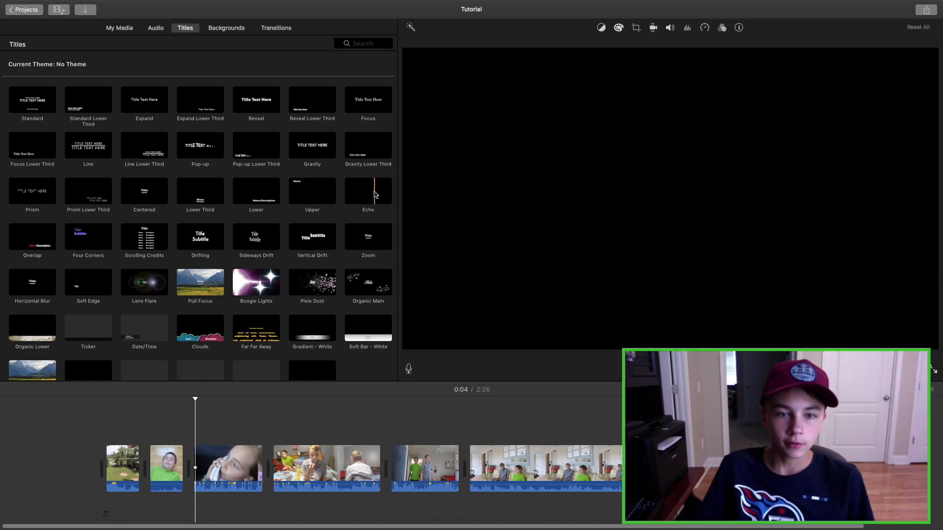
pyautogui.click(375, 194)
pyautogui.moveTo(624, 461); pyautogui.dragTo(352, 177)
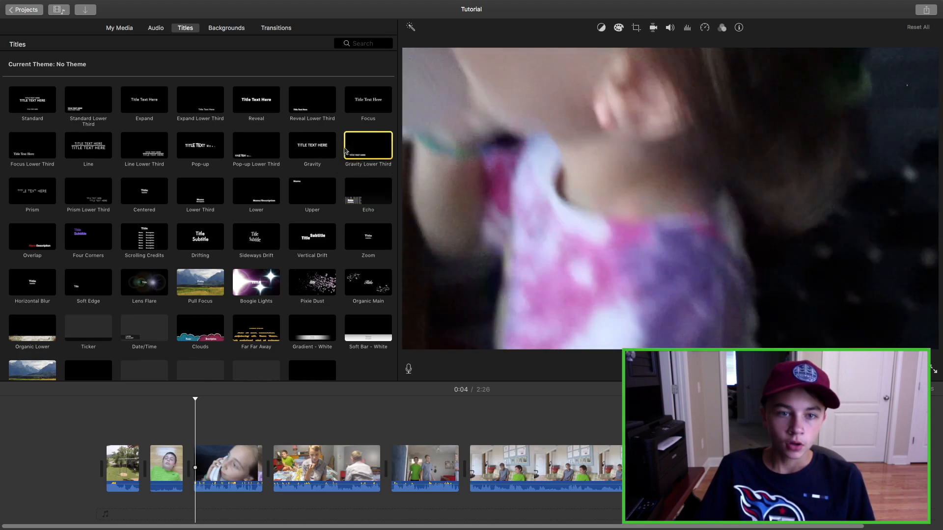
# - Place a Gravity title over the start of the fourth clip, deleting the first copy and adding it again
pyautogui.moveTo(310, 147); pyautogui.dragTo(271, 436)
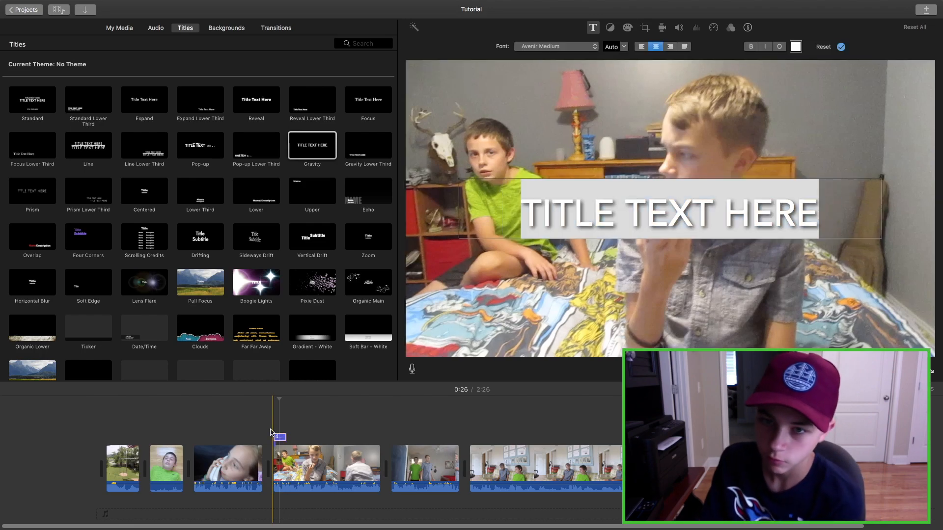
pyautogui.press('Delete')
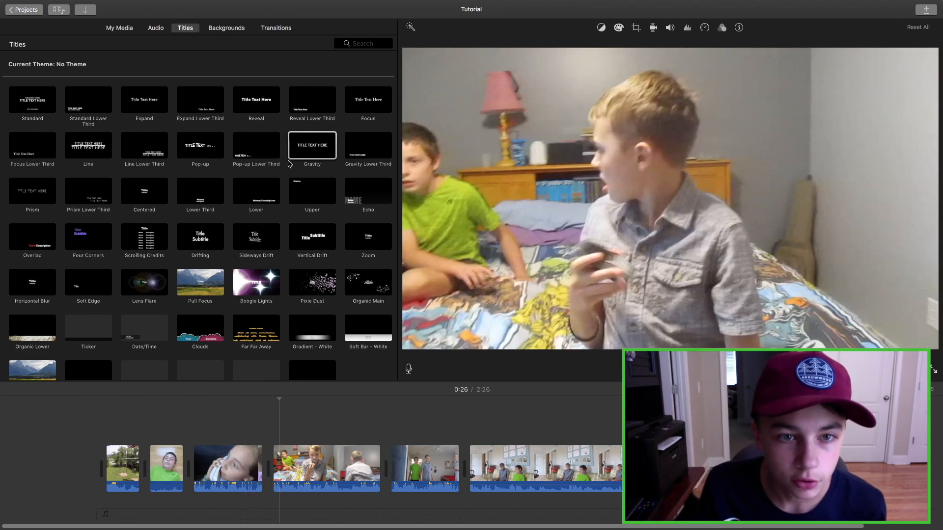
pyautogui.moveTo(290, 163); pyautogui.dragTo(278, 432)
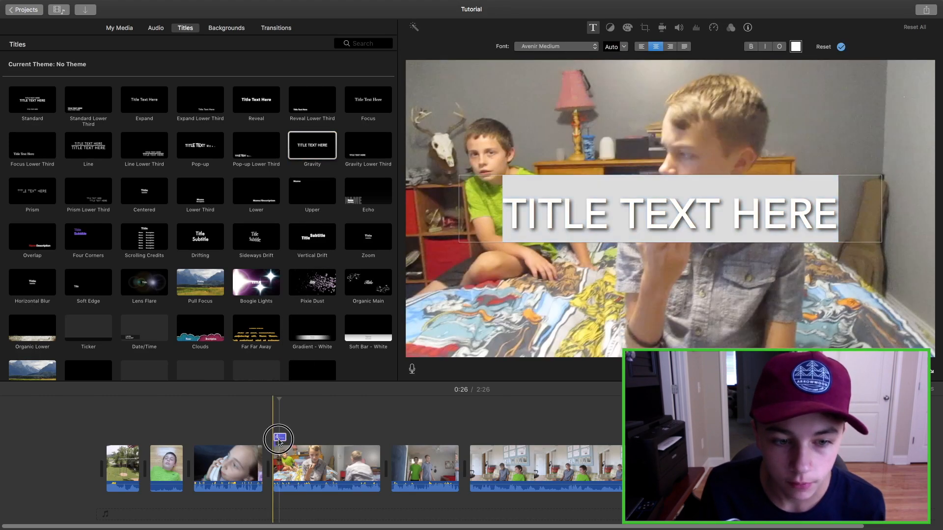
# - Replace the Gravity title's placeholder text with "IN THE MASK" at Auto size and play the titled clip
pyautogui.click(513, 216)
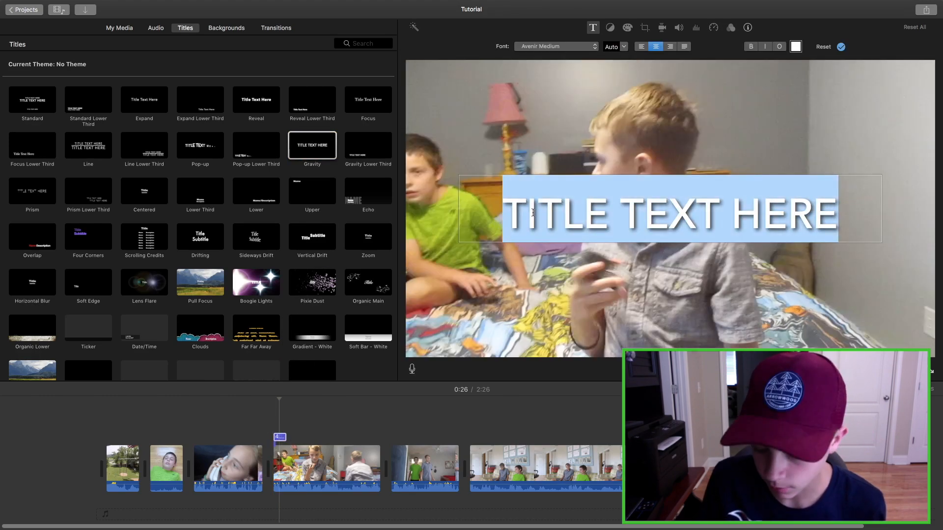
pyautogui.press('BackSpace')
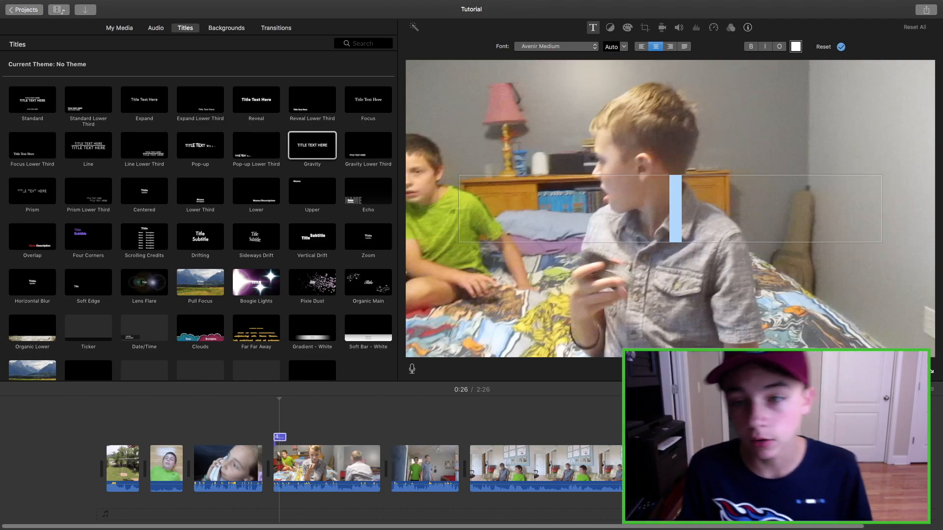
pyautogui.write('I')
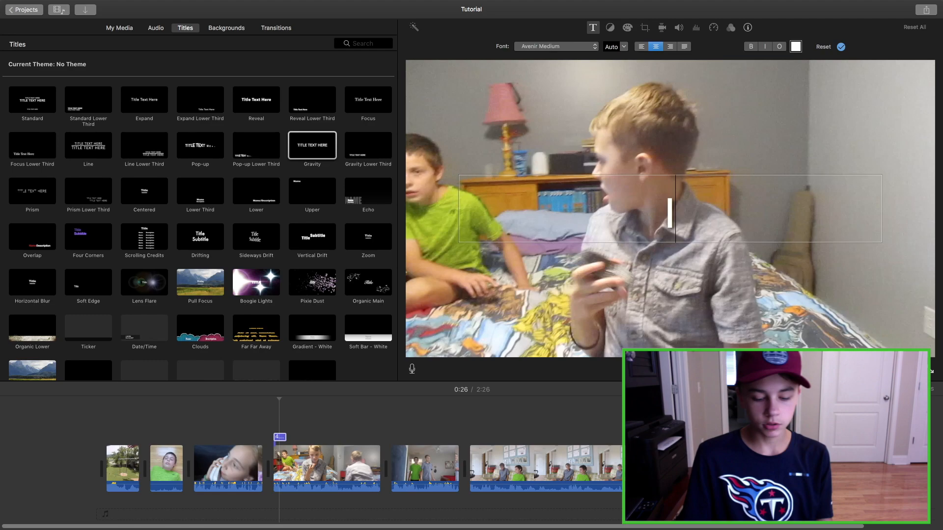
pyautogui.write('N THE')
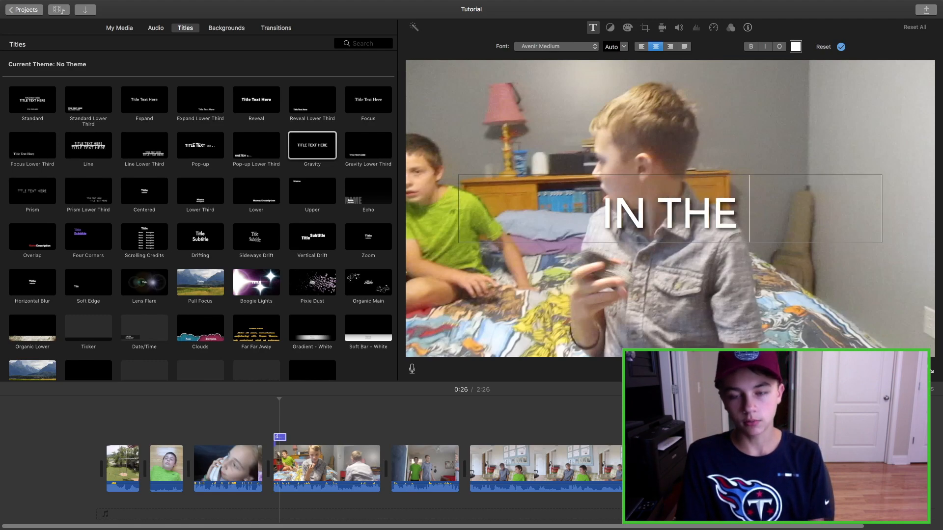
pyautogui.write(' MASK')
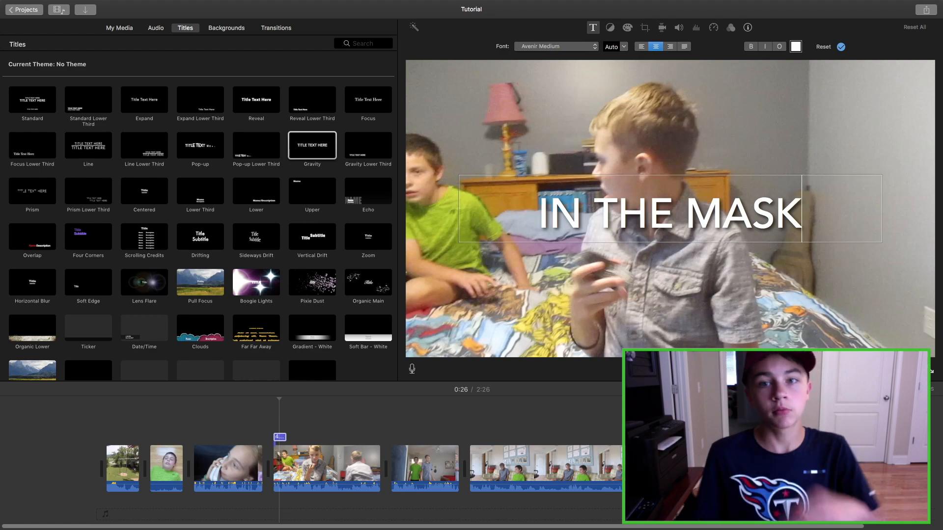
pyautogui.click(624, 47)
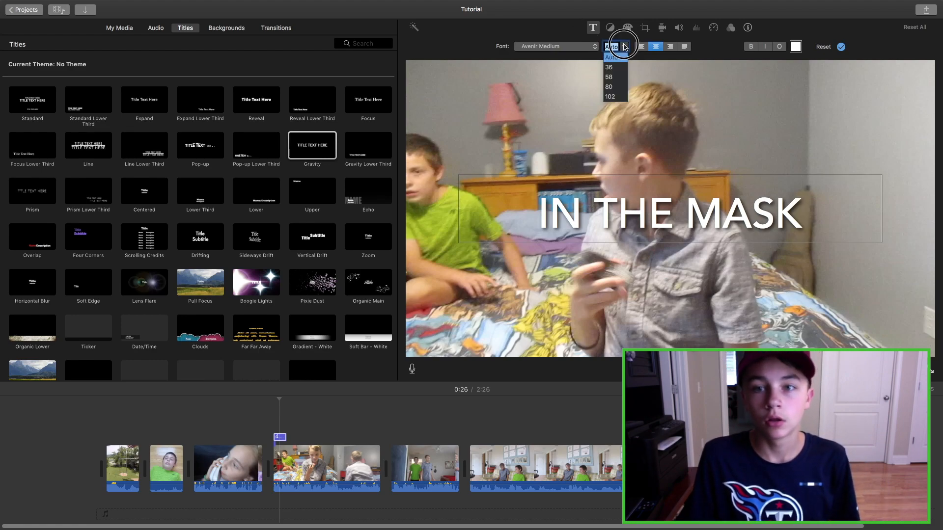
pyautogui.click(624, 46)
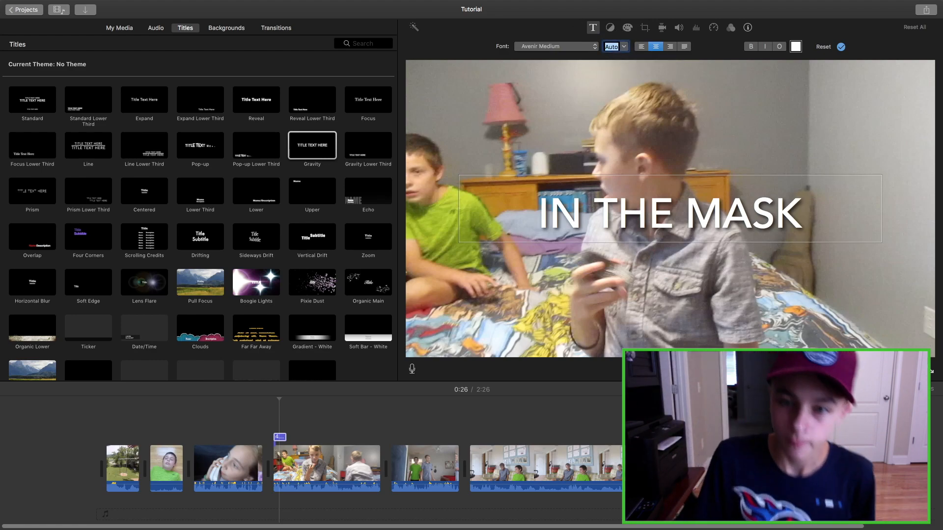
pyautogui.click(840, 49)
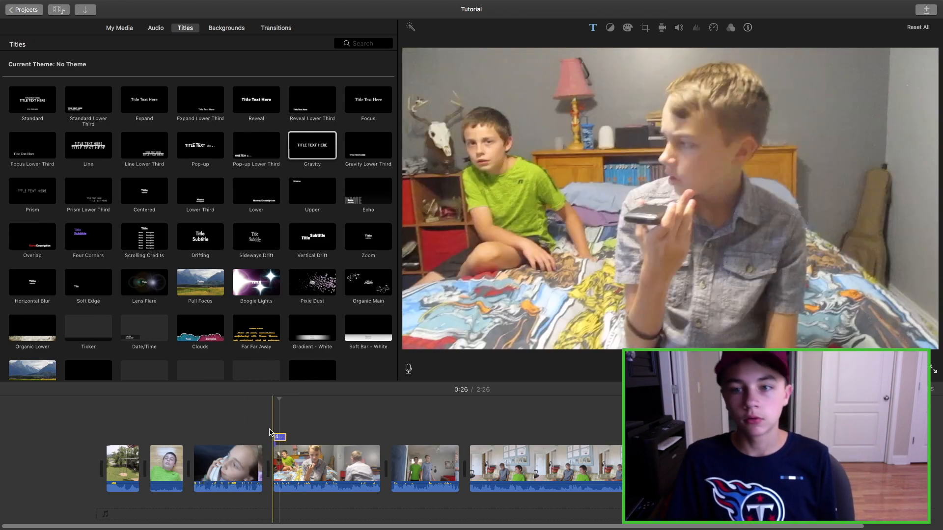
pyautogui.press('space')
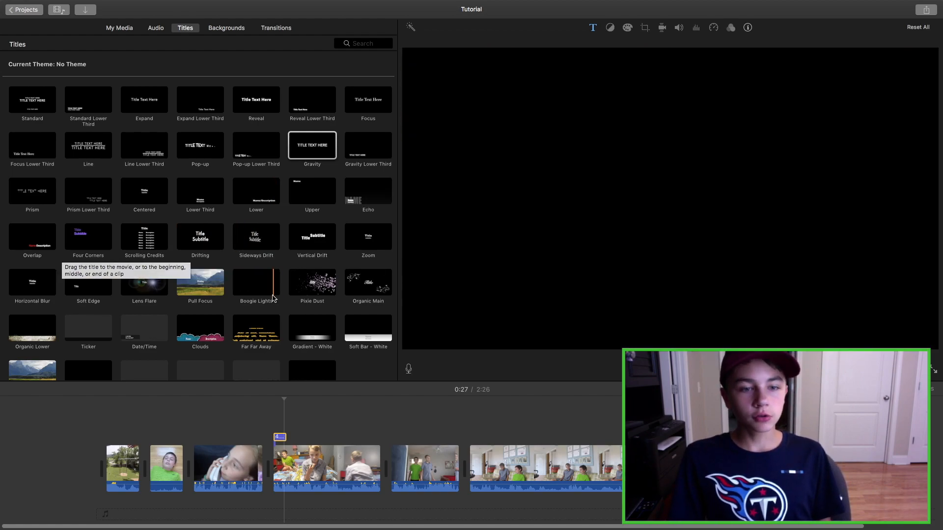
# - Add a Far Far Away title with its placeholder text after the last clip, lengthened to 46.7 s
pyautogui.click(266, 333)
pyautogui.moveTo(265, 332); pyautogui.dragTo(657, 442)
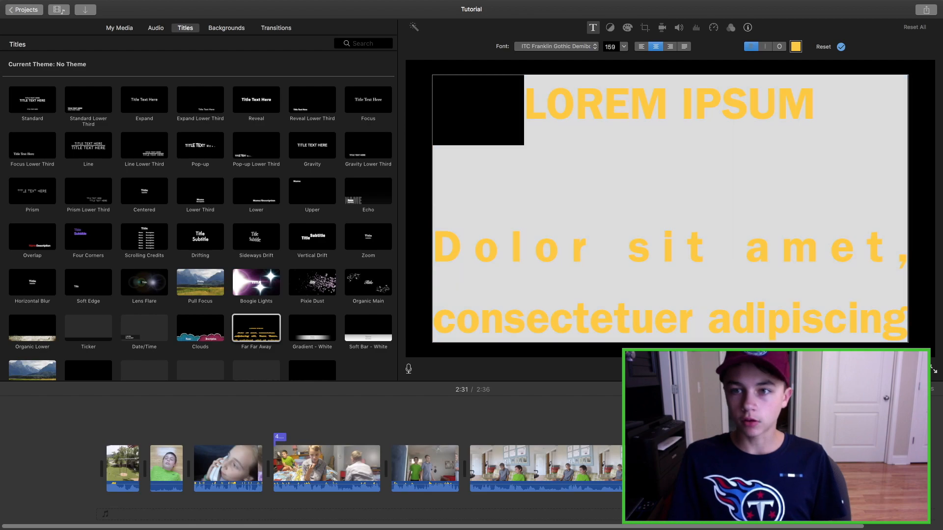
pyautogui.click(841, 48)
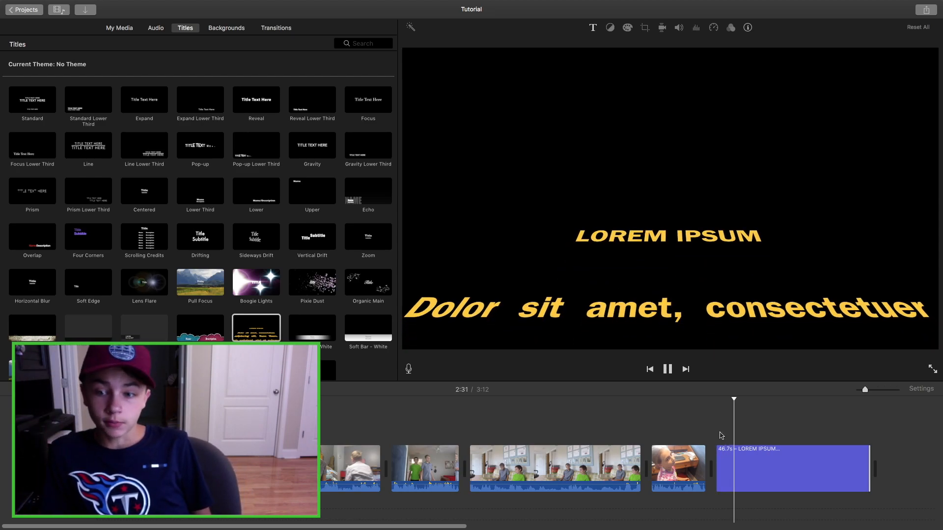
# - Watch the Far Far Away title scroll, and stop playback with the playhead on the preceding clip
pyautogui.press('super+space')
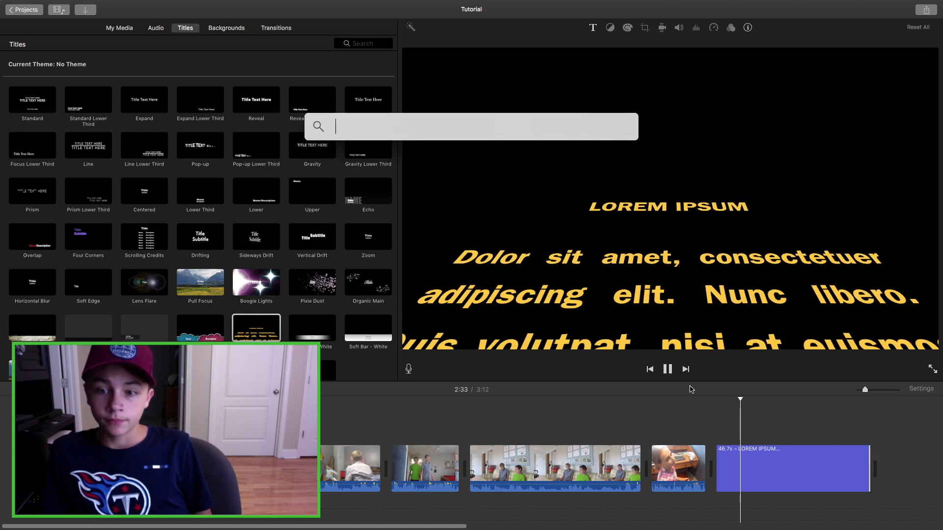
pyautogui.press('Escape')
pyautogui.click(678, 404)
pyautogui.press('space')
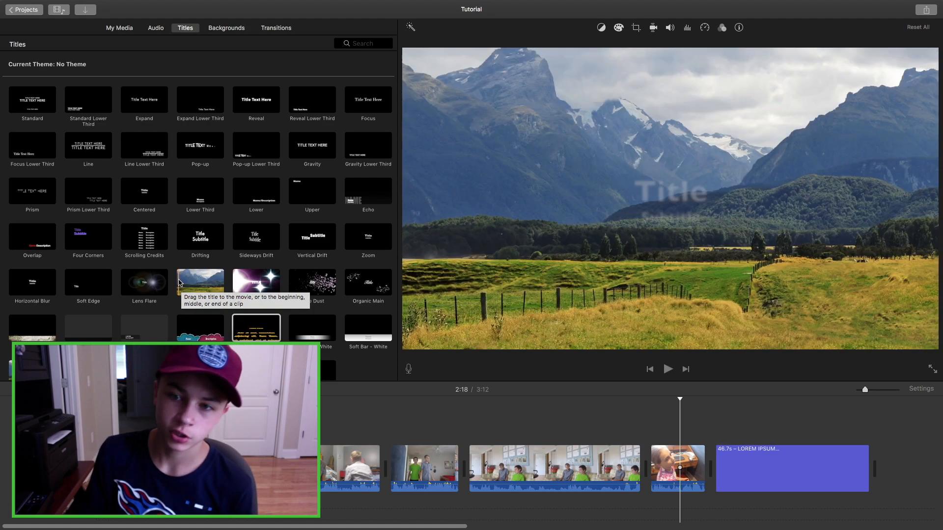
# - Place a Pull Focus title over the first two clips, clear its title and subtitle text, and play the effect
pyautogui.click(179, 282)
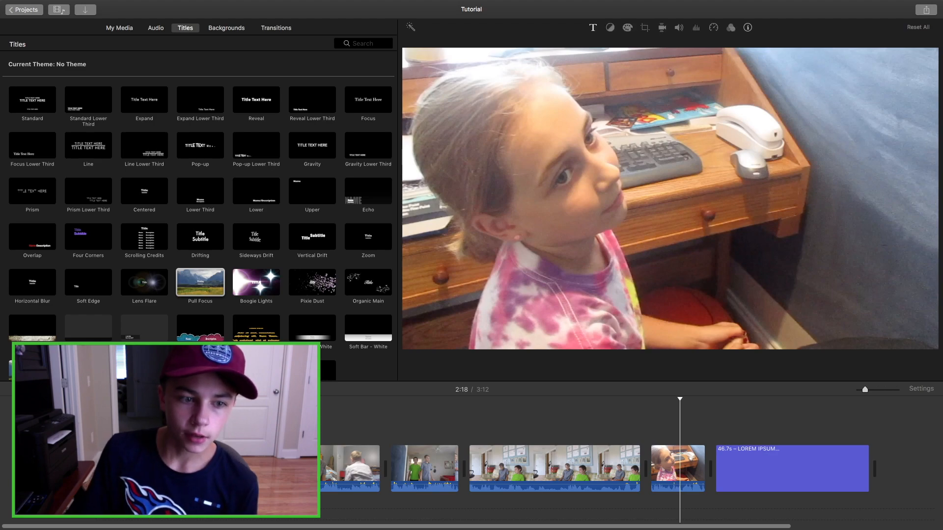
pyautogui.moveTo(180, 373); pyautogui.dragTo(30, 437)
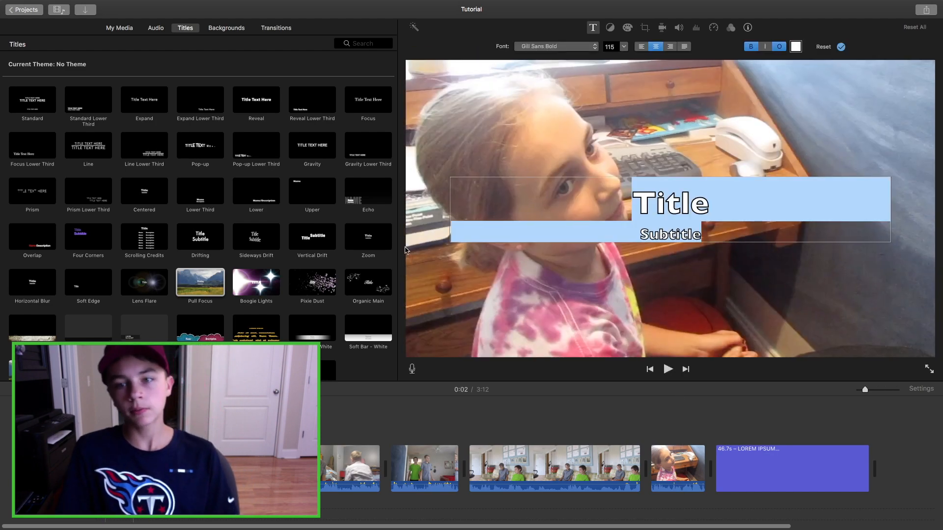
pyautogui.moveTo(614, 200); pyautogui.dragTo(737, 241)
pyautogui.press('BackSpace')
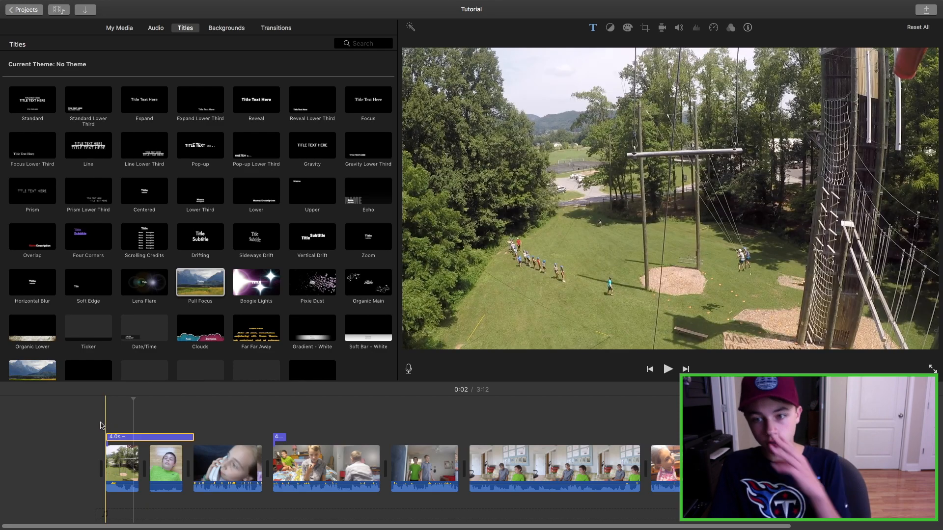
pyautogui.press('space')
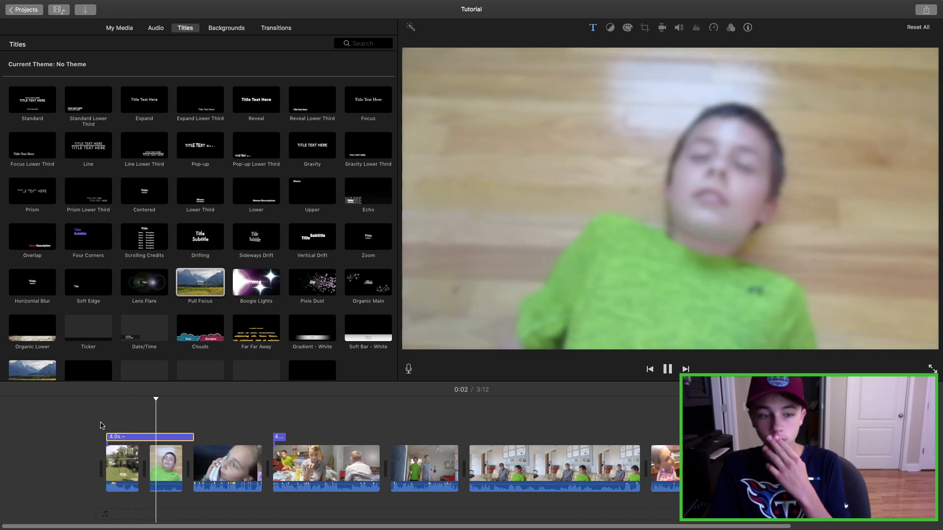
pyautogui.press('space')
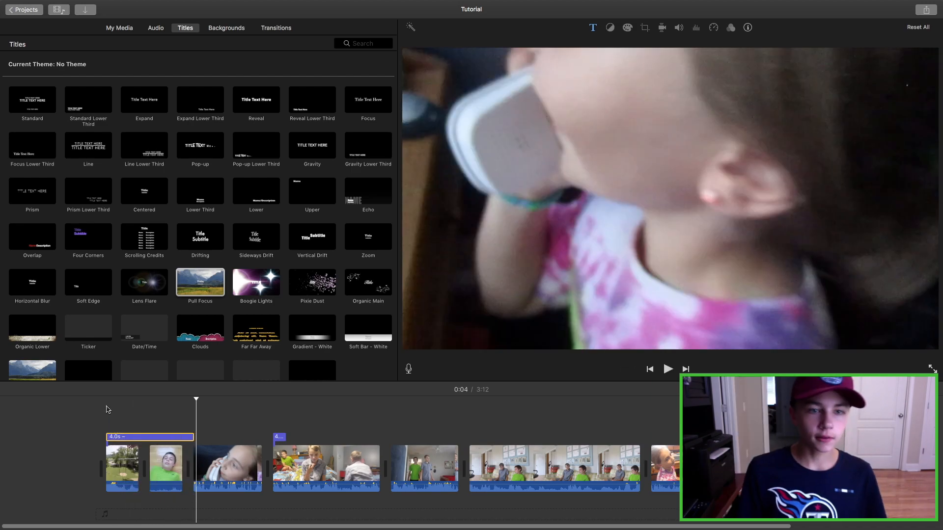
# - Add the Old World Globe map from the backgrounds library at the end of the timeline
pyautogui.scroll(-2, 113, 216)
pyautogui.click(223, 28)
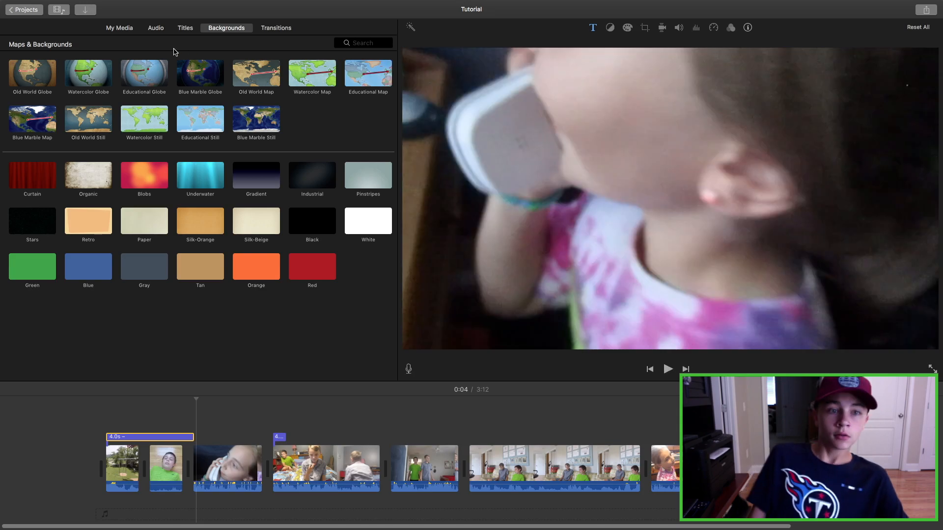
pyautogui.moveTo(31, 74); pyautogui.dragTo(866, 450)
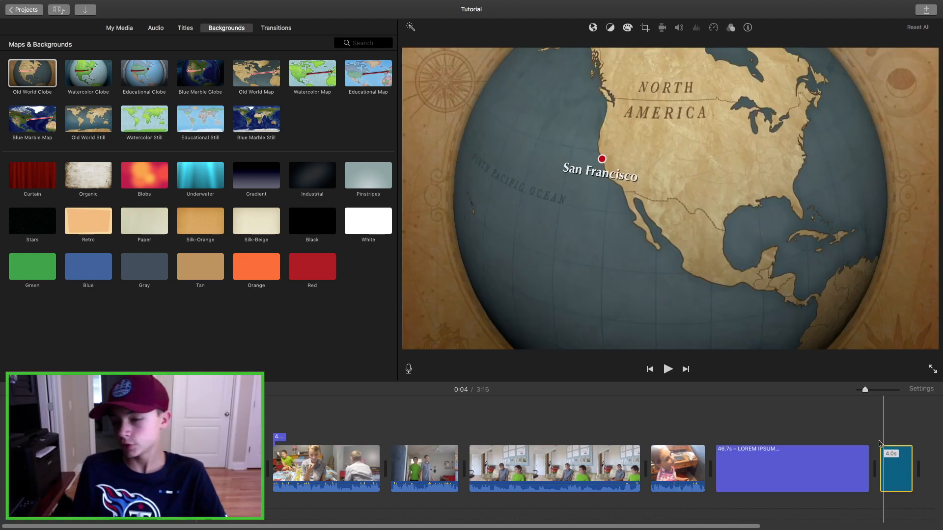
# - Set the route start location of the Old World Globe map clip to Buffalo, New York
pyautogui.click(839, 457)
pyautogui.click(593, 28)
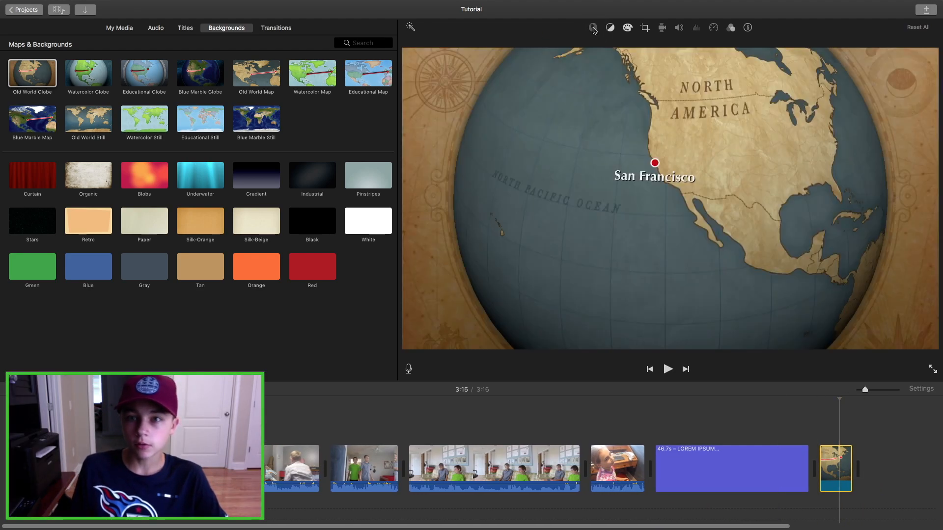
pyautogui.click(564, 46)
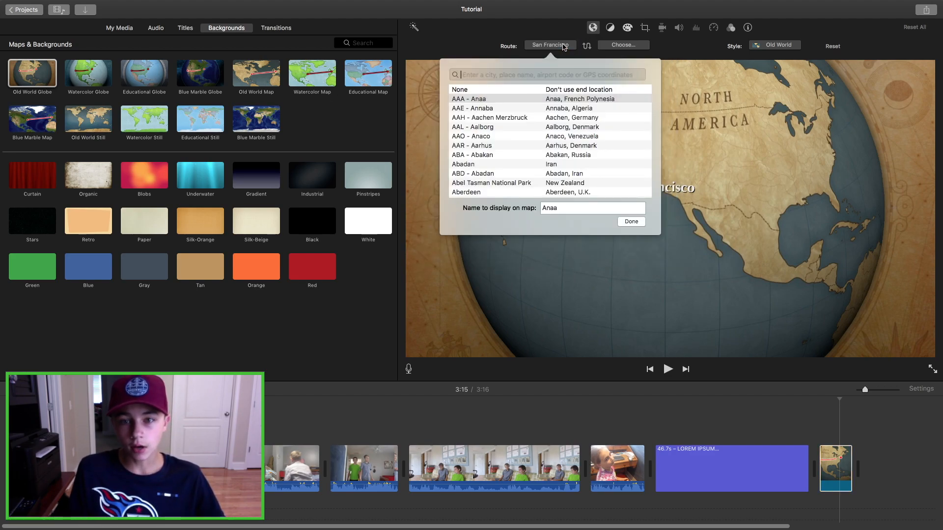
pyautogui.scroll(-10, 516, 159)
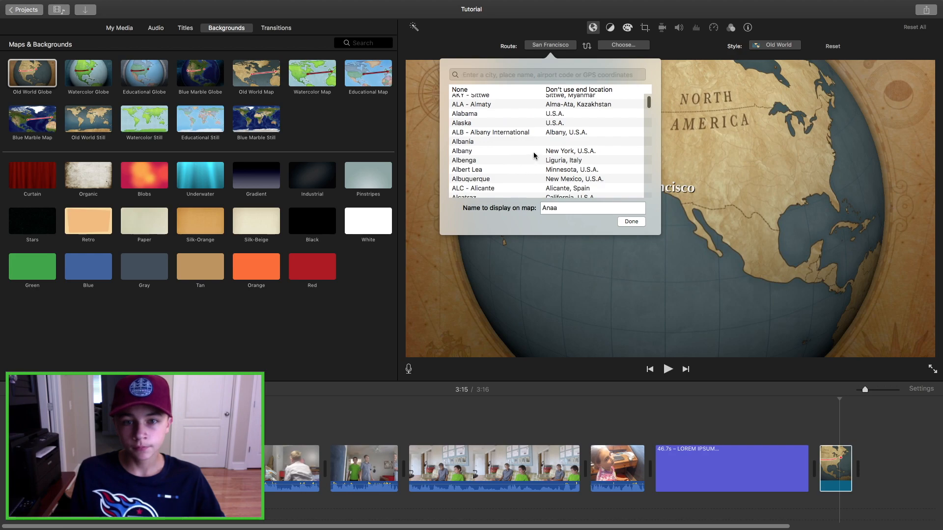
pyautogui.write('New yor')
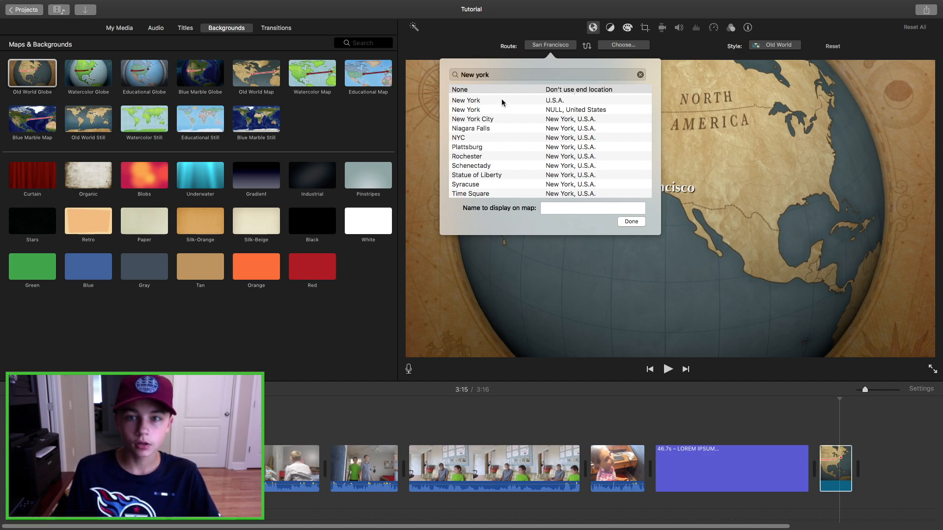
pyautogui.write('k,')
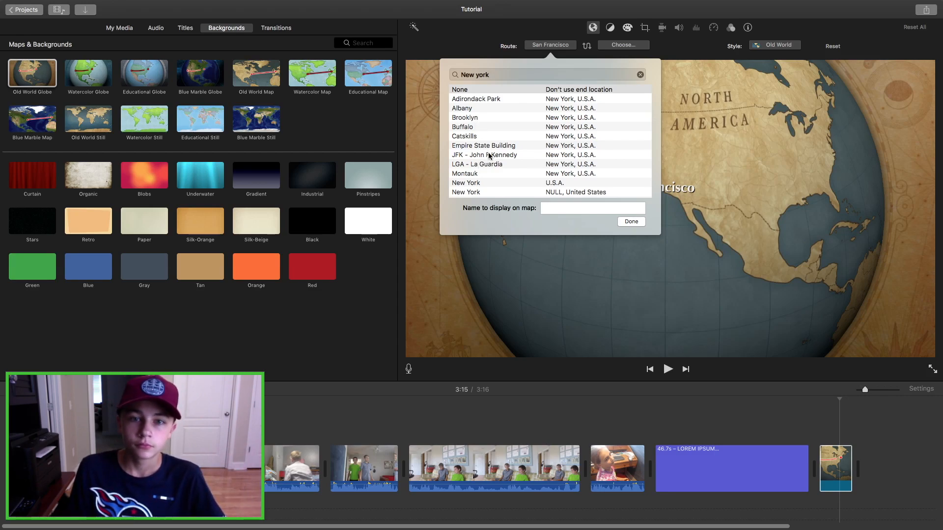
pyautogui.click(479, 129)
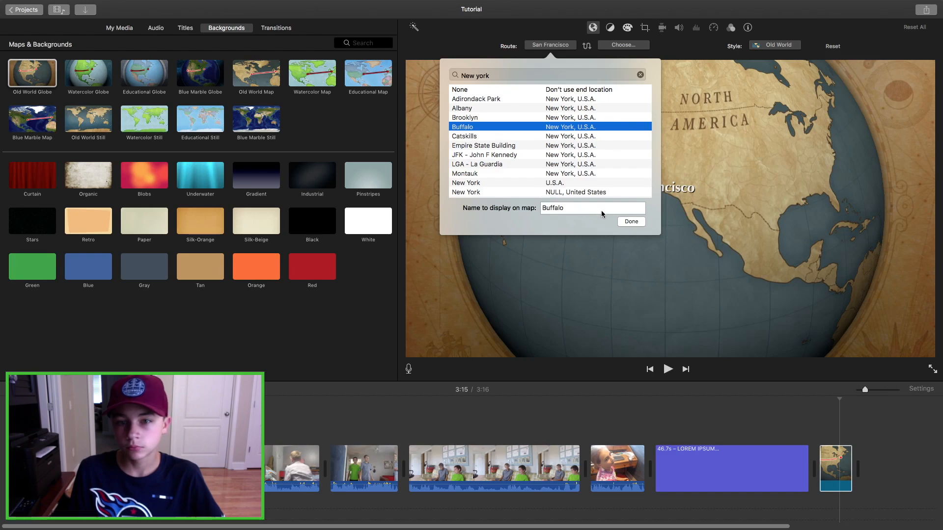
pyautogui.click(632, 223)
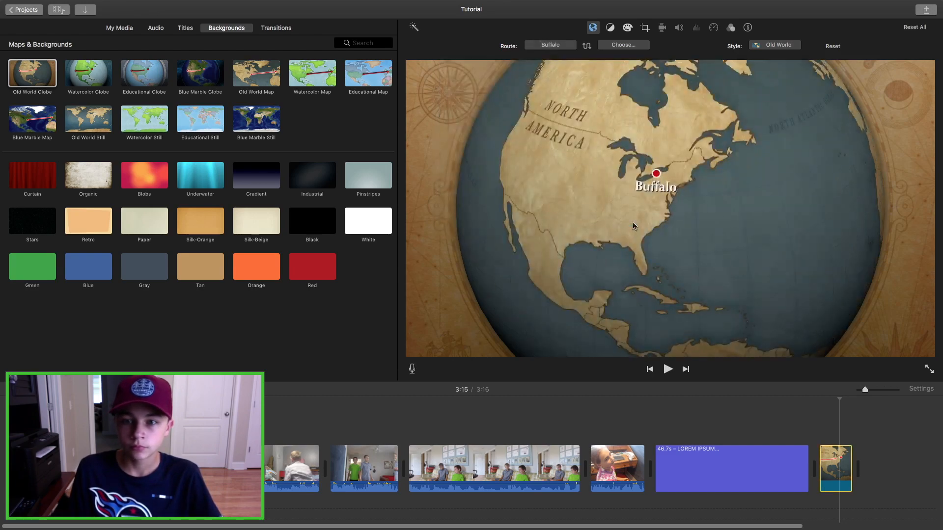
# - Set the globe map's route end location to Bejucal, Cuba, and play the route animation
pyautogui.click(636, 47)
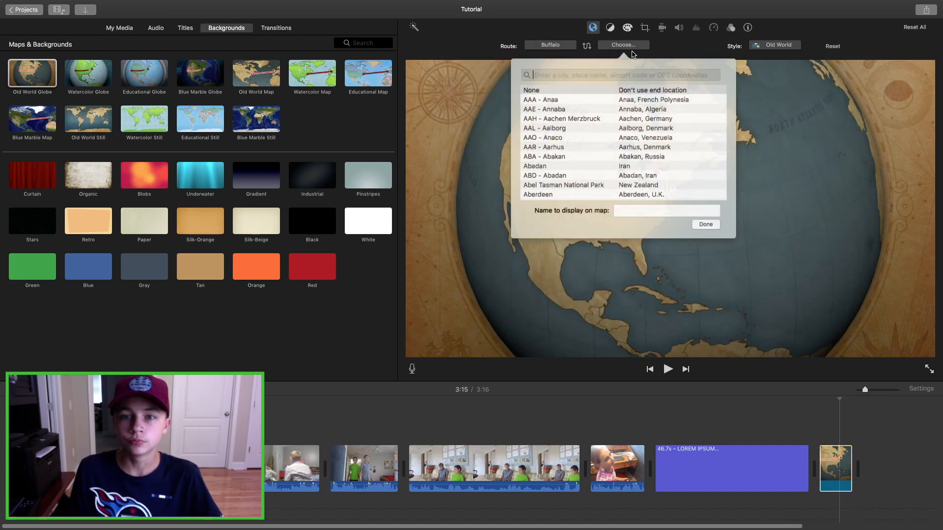
pyautogui.write('bej')
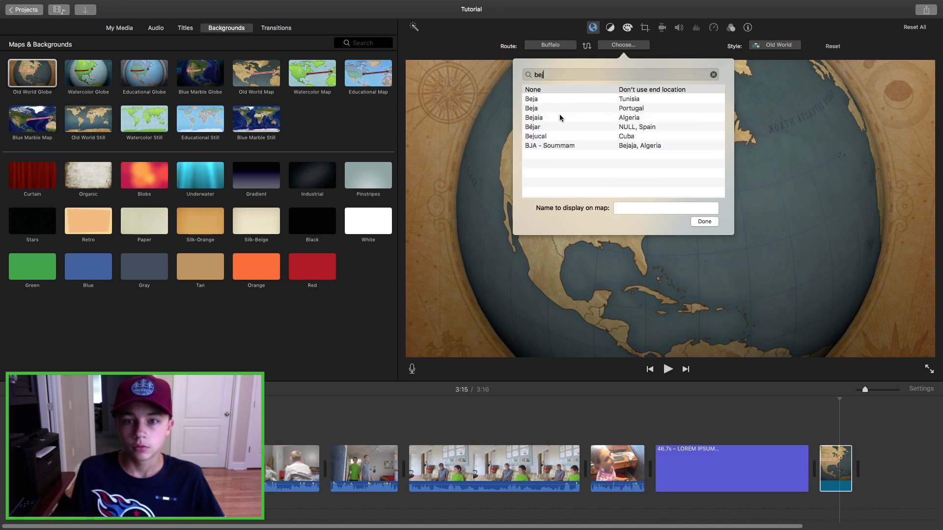
pyautogui.doubleClick(558, 137)
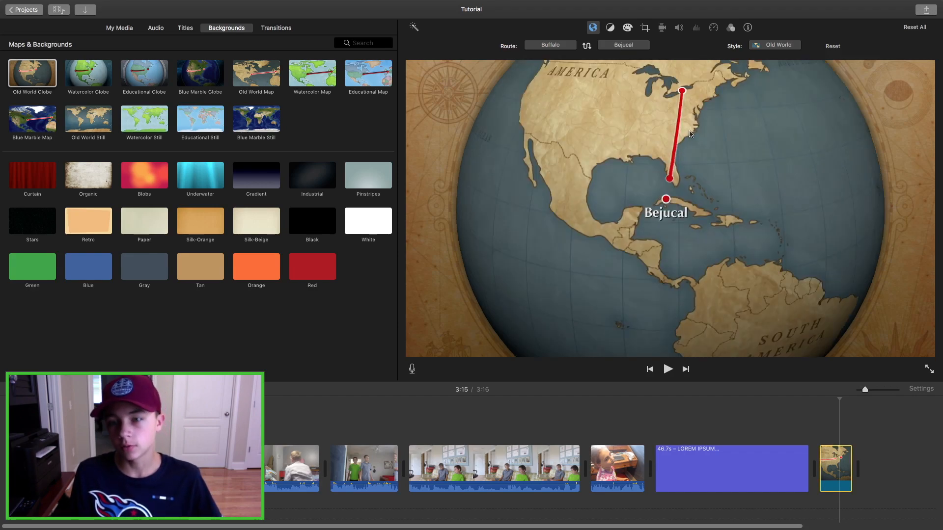
pyautogui.press('space')
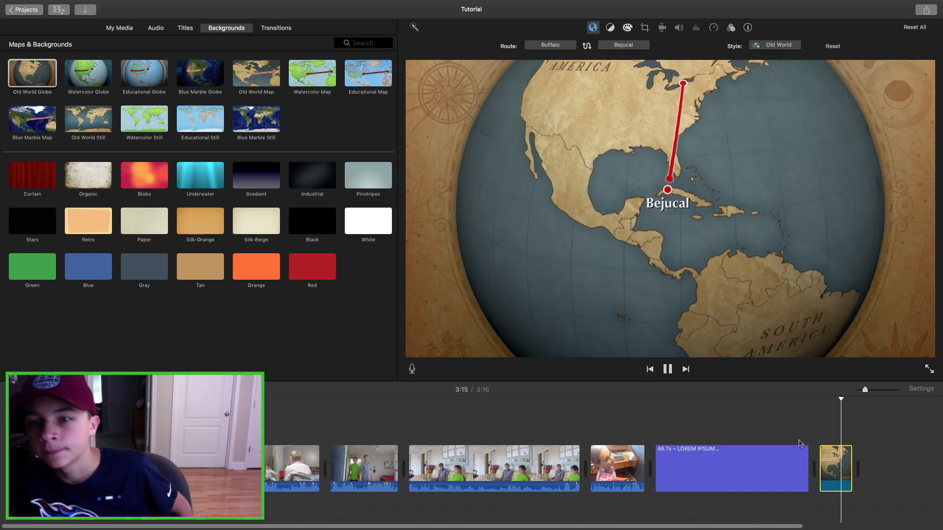
# - Remove the globe map clip from the end of the timeline and briefly play the project's opening
pyautogui.press('space')
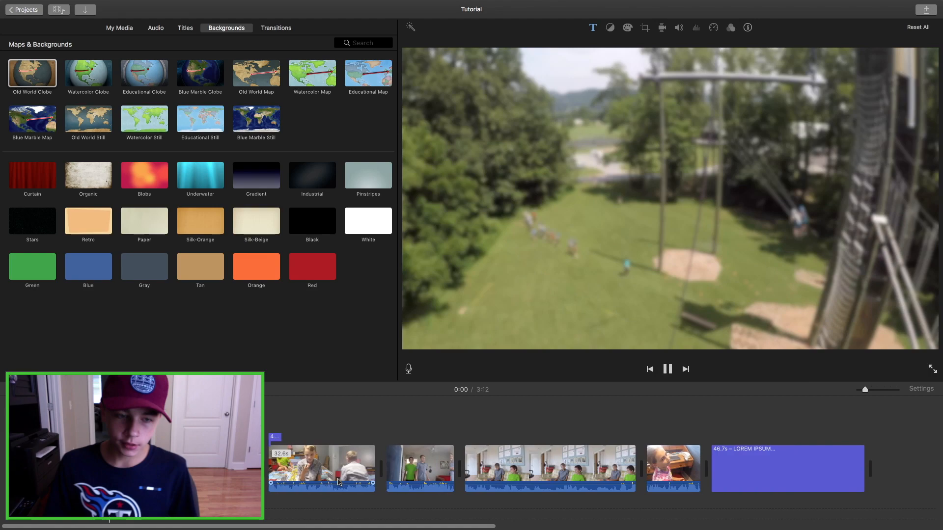
pyautogui.press('space')
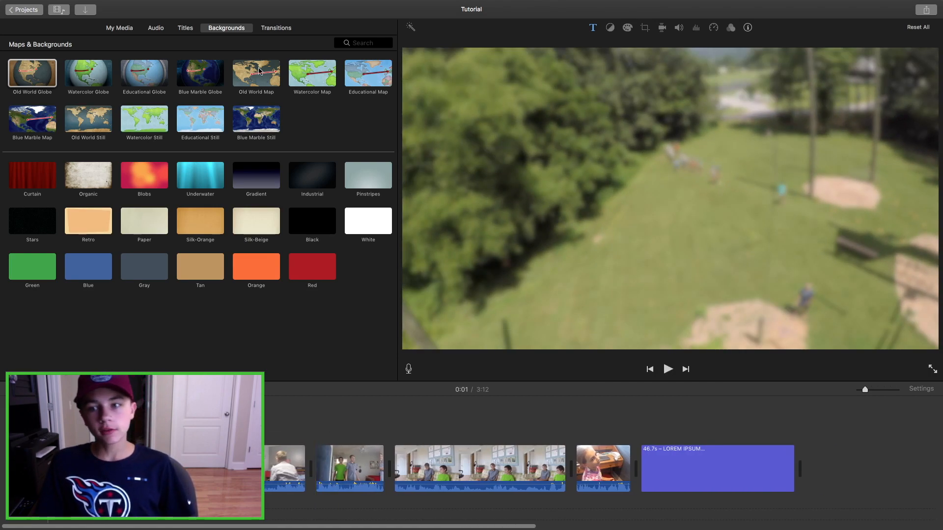
# - Preview the Educational Map and Paper backgrounds in the backgrounds library
pyautogui.click(364, 87)
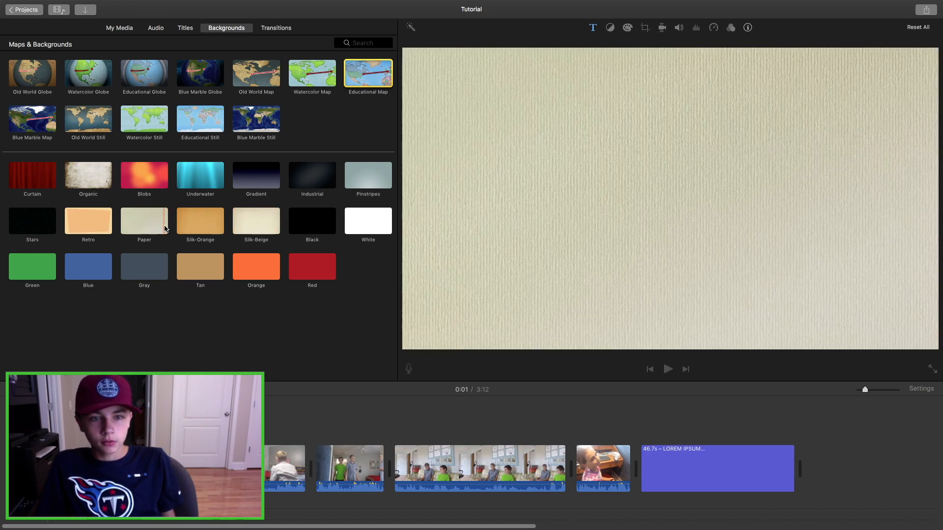
pyautogui.hscroll(2, 271, 261)
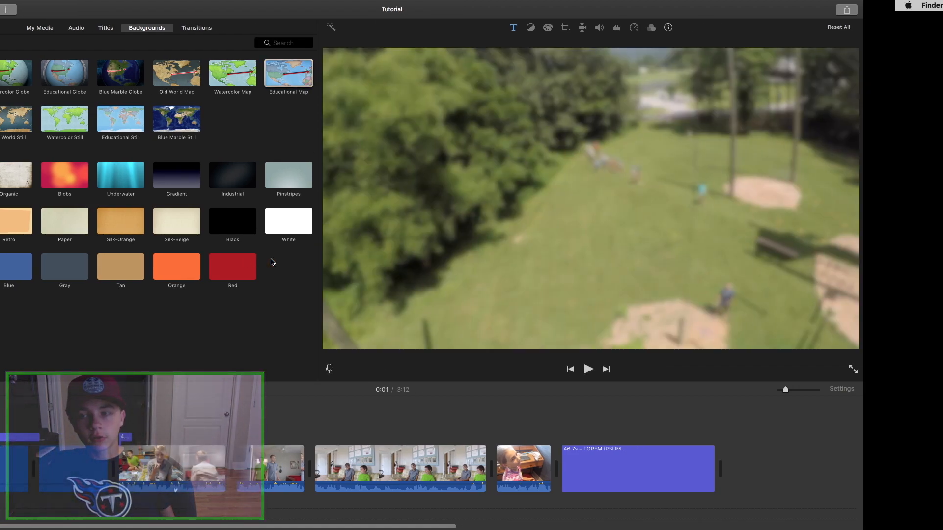